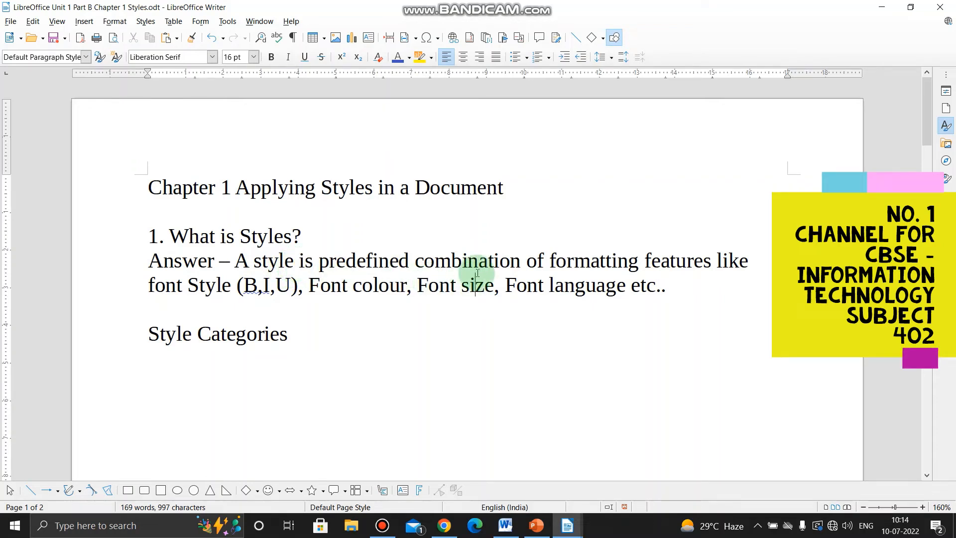
click(221, 285)
click(361, 290)
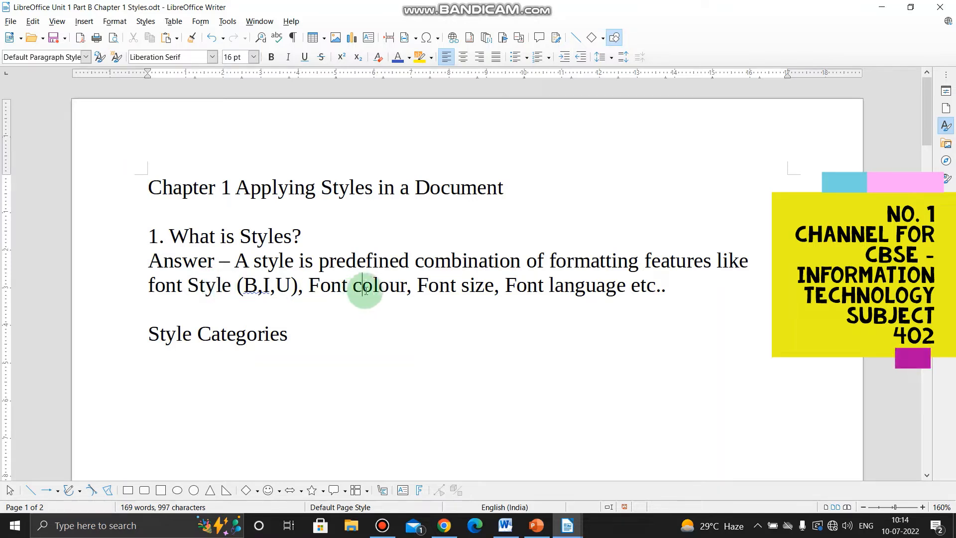
click(547, 290)
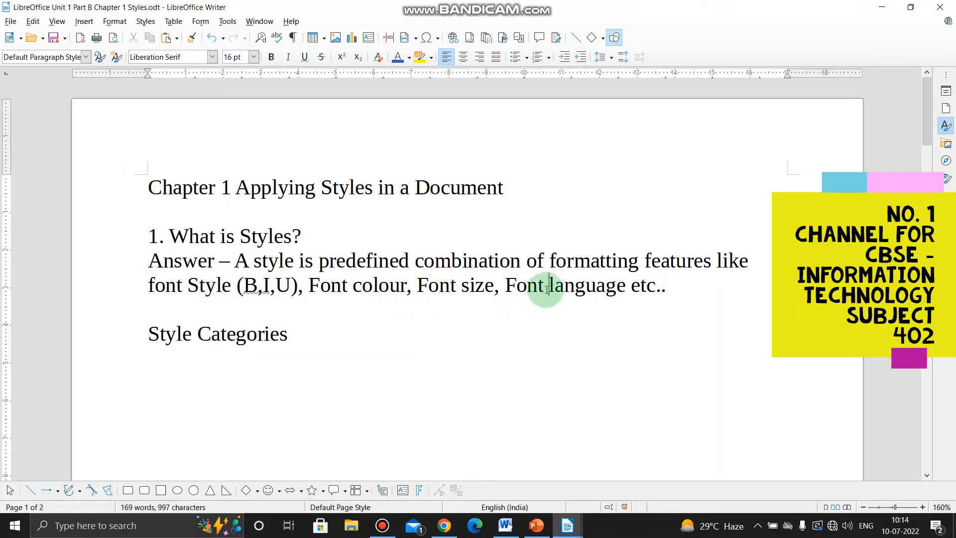
click(319, 340)
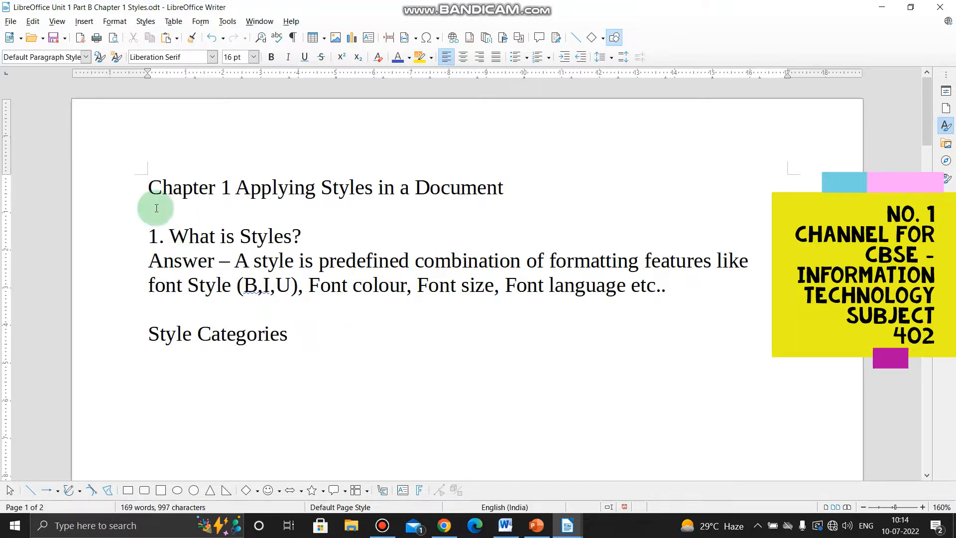
Show the Styles sidebar, collapse its Addressee group, and close the sidebar
click(945, 129)
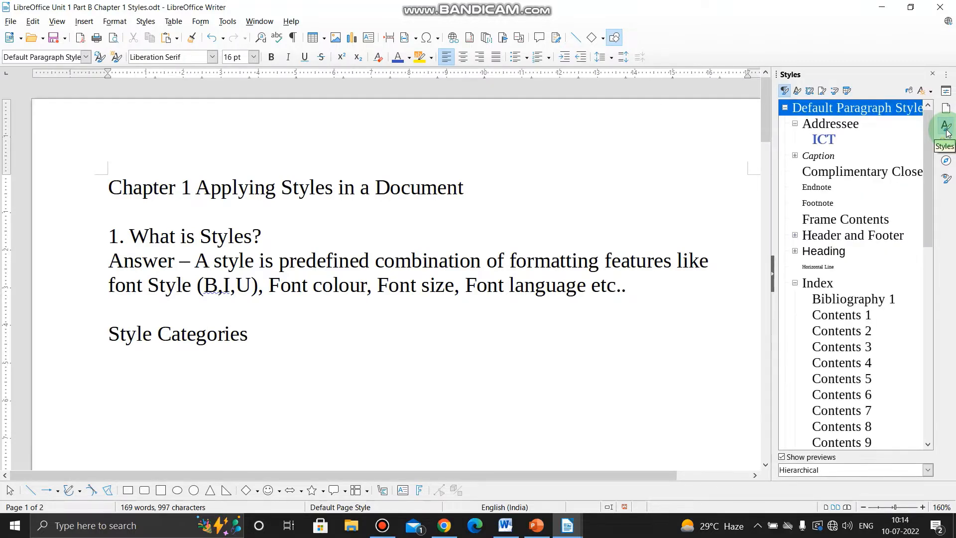
click(795, 123)
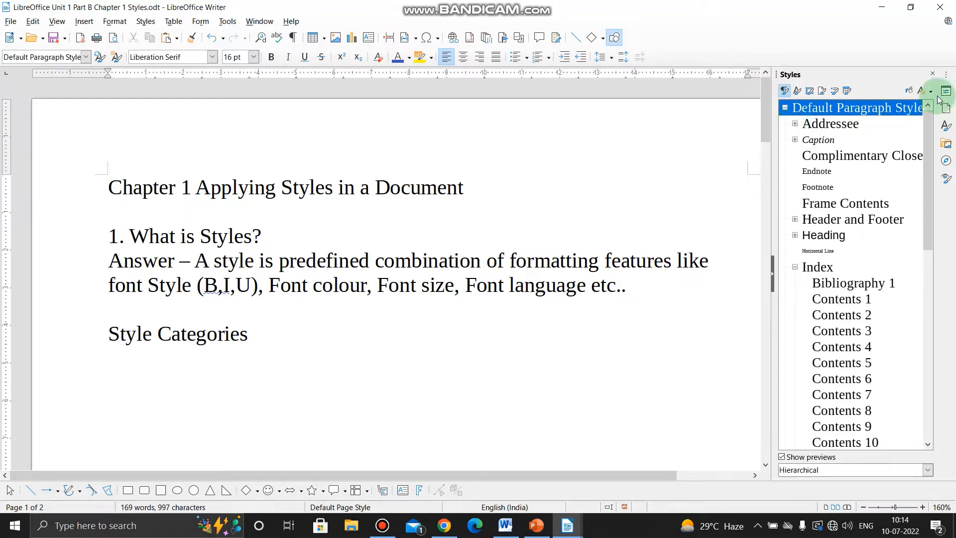
click(933, 74)
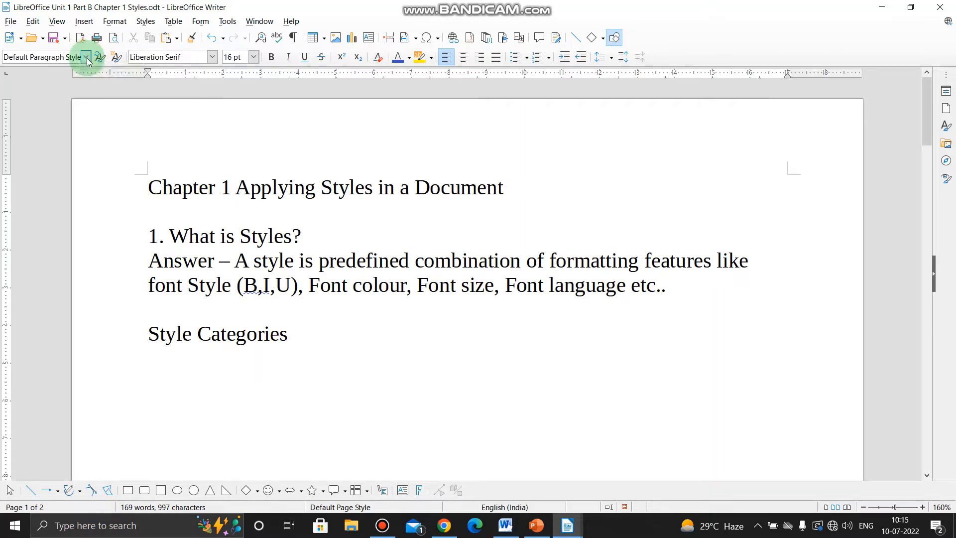
Review the paragraph styles offered for the current text and the available style commands without applying any
click(87, 59)
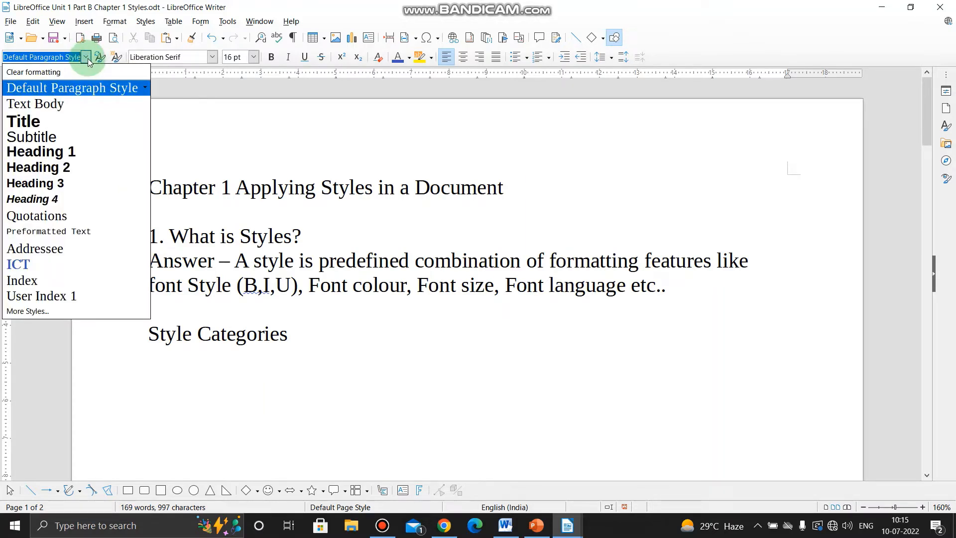
click(88, 58)
click(88, 59)
click(87, 60)
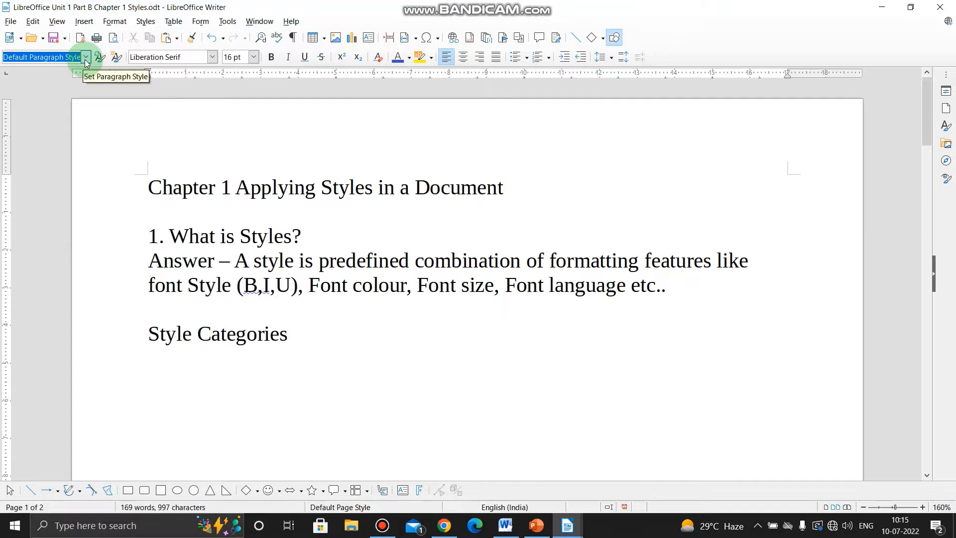
click(146, 22)
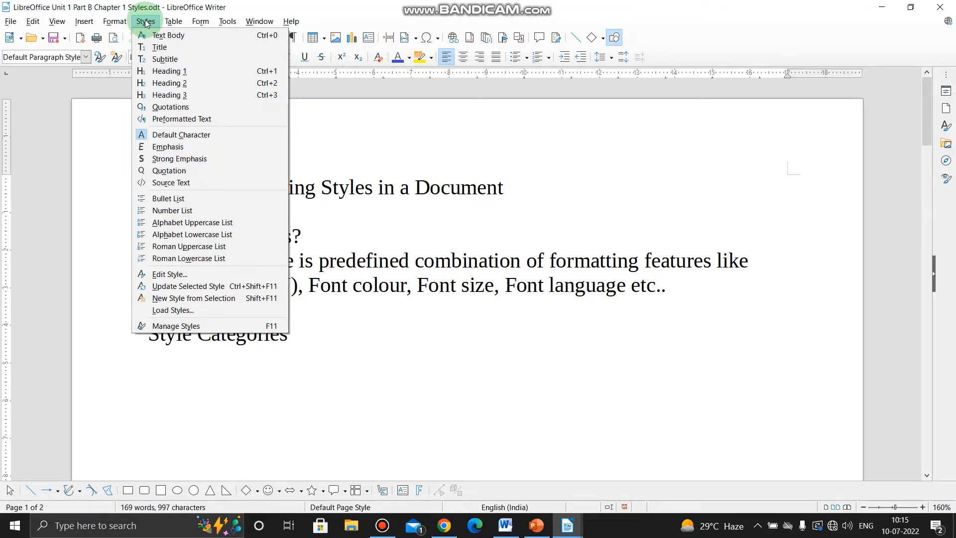
click(319, 346)
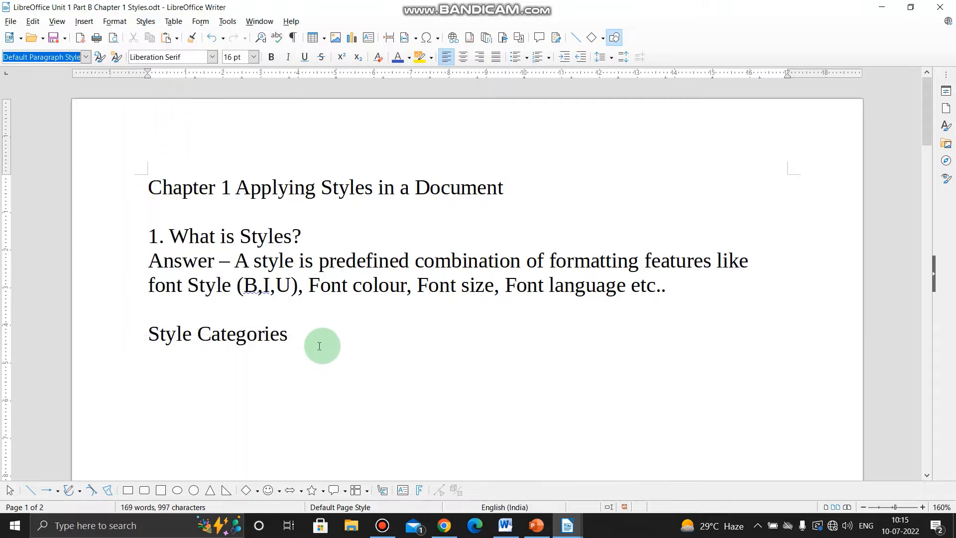
Show the Styles sidebar and outline its row of style categories with a red rectangle using the screen annotation tool
click(296, 344)
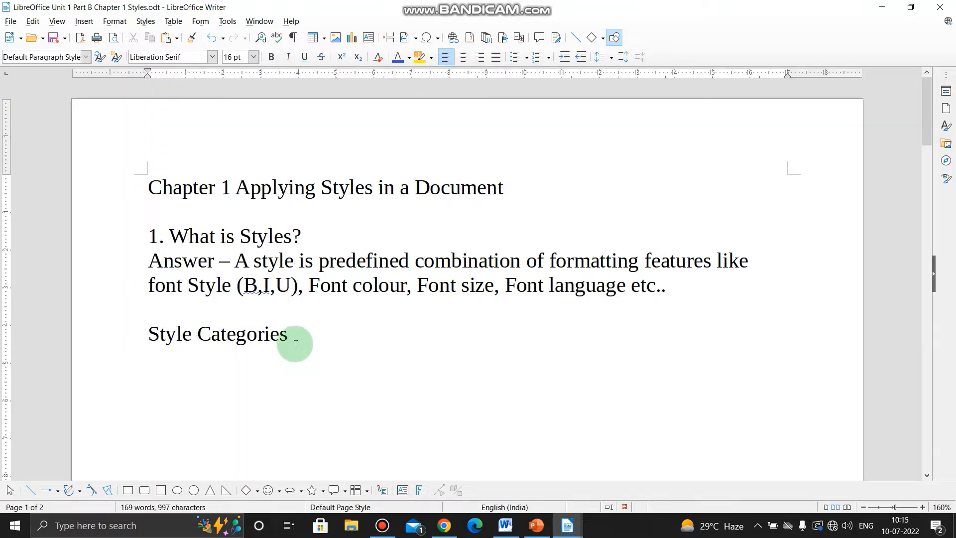
key(F11)
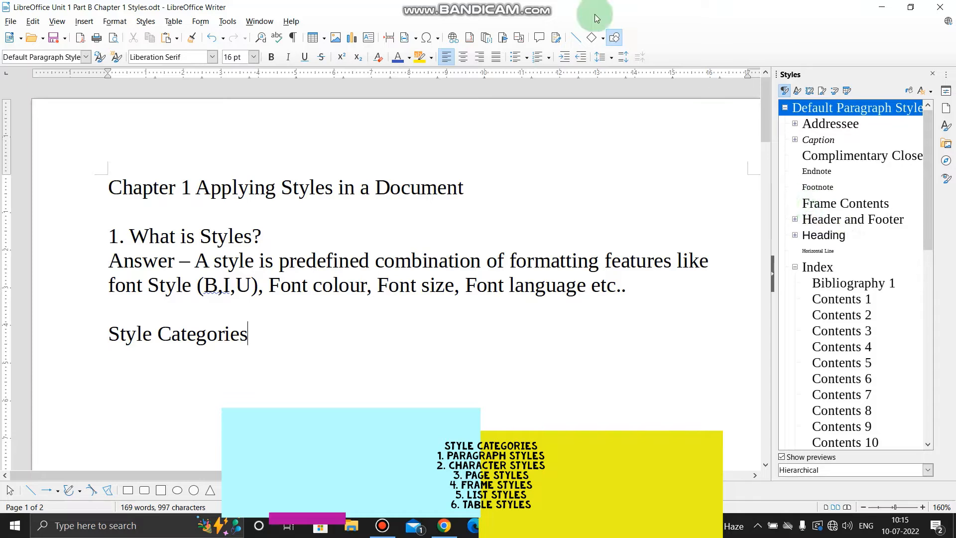
mouse_move(527, 5)
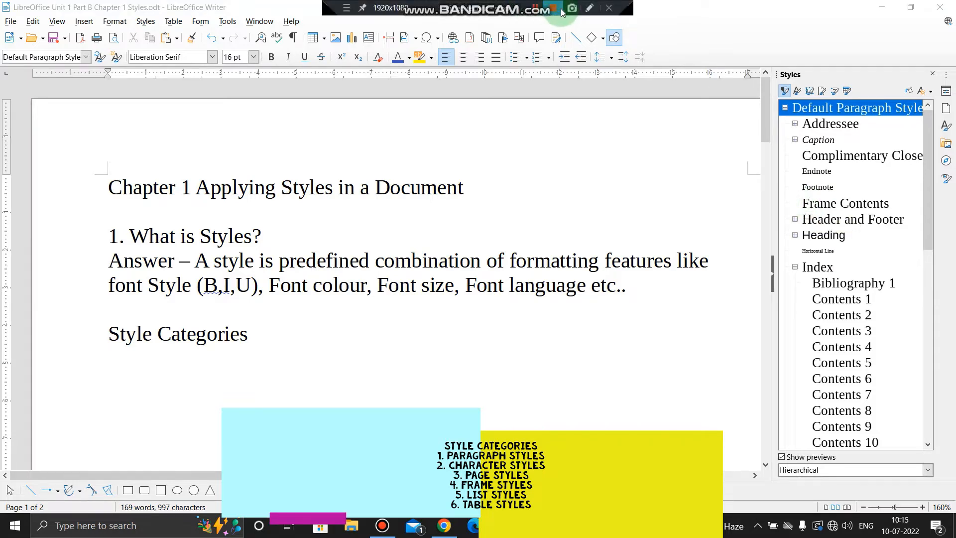
click(591, 10)
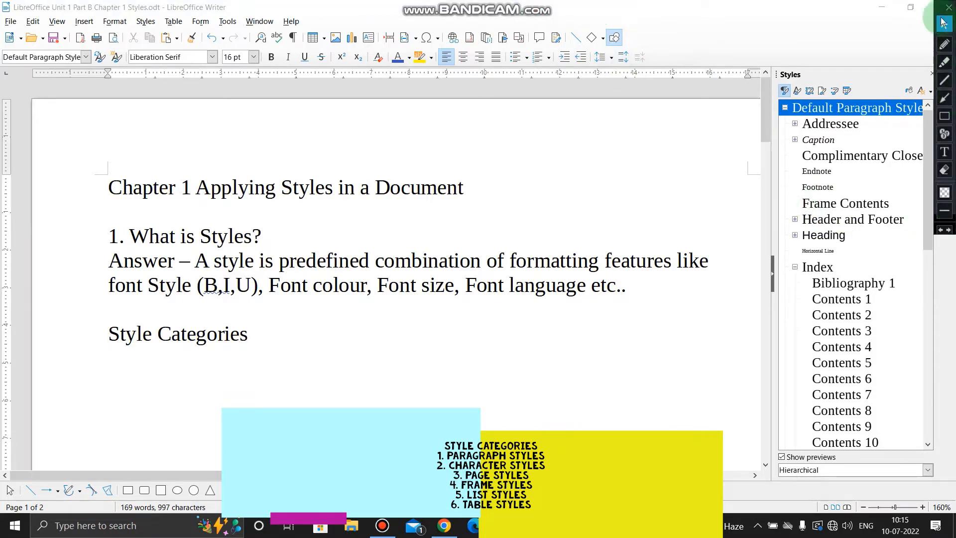
drag(875, 71, 664, 146)
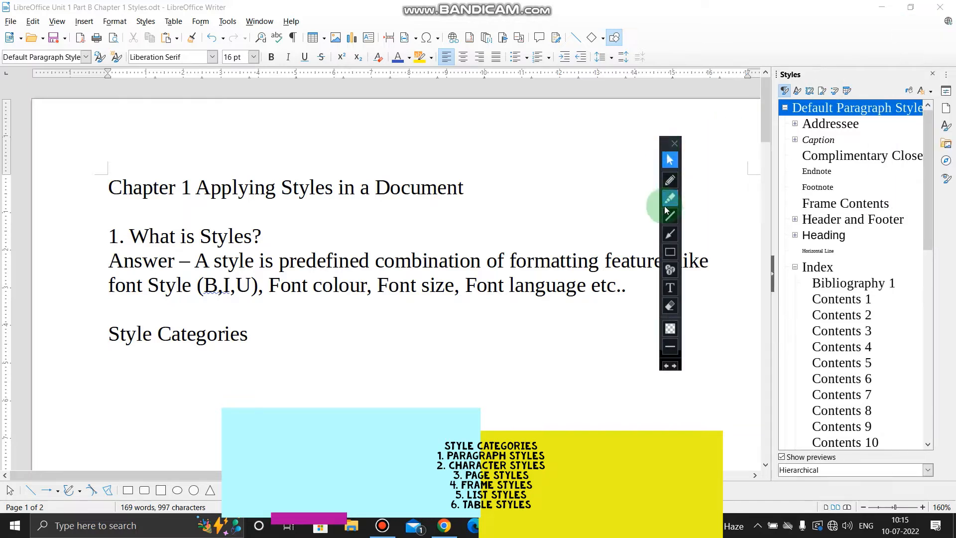
click(669, 252)
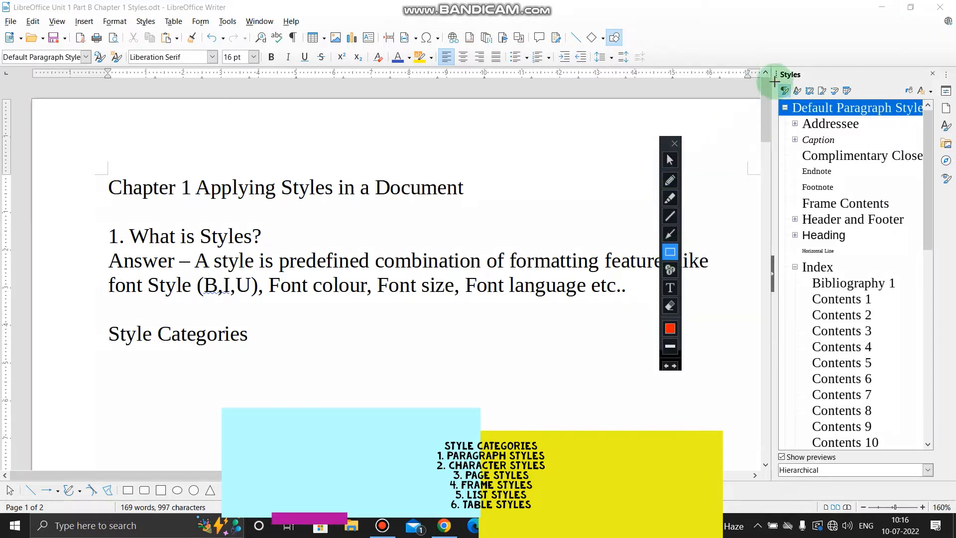
mouse_move(773, 81)
mouse_down()
mouse_move(801, 102)
mouse_move(940, 100)
mouse_move(860, 99)
mouse_up()
click(669, 159)
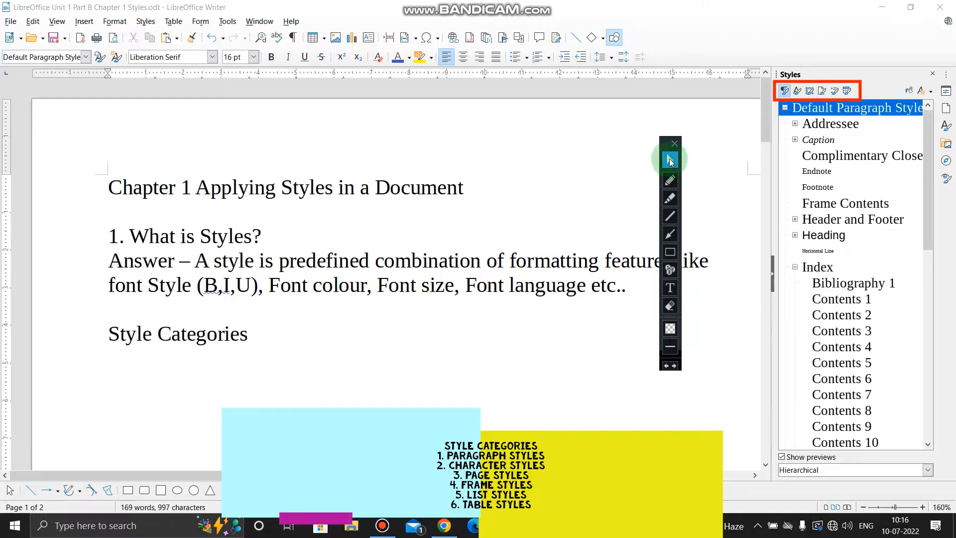
Apply the Main Index Entry character style to the sentence "Keyboard is an input device."
click(282, 368)
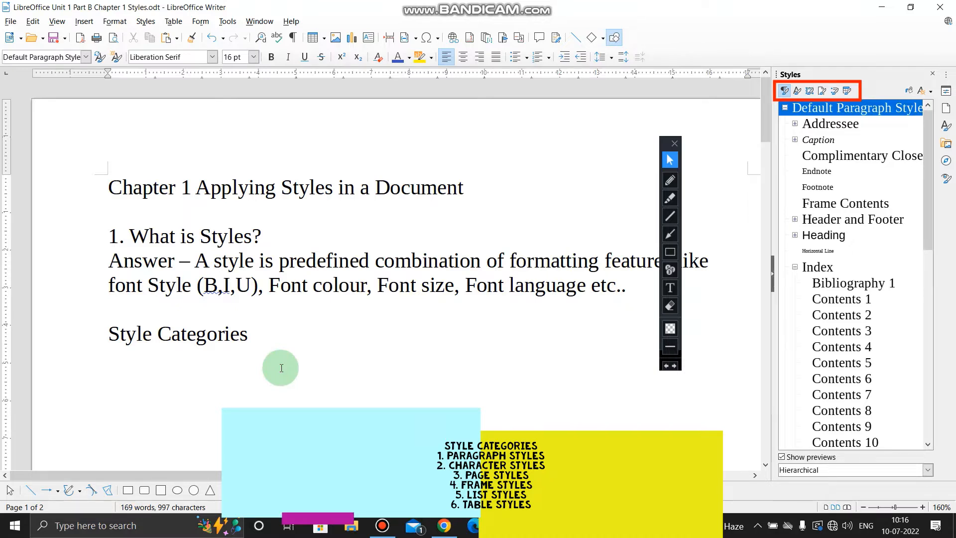
scroll(273, 379, down, 5)
drag(101, 287, 367, 296)
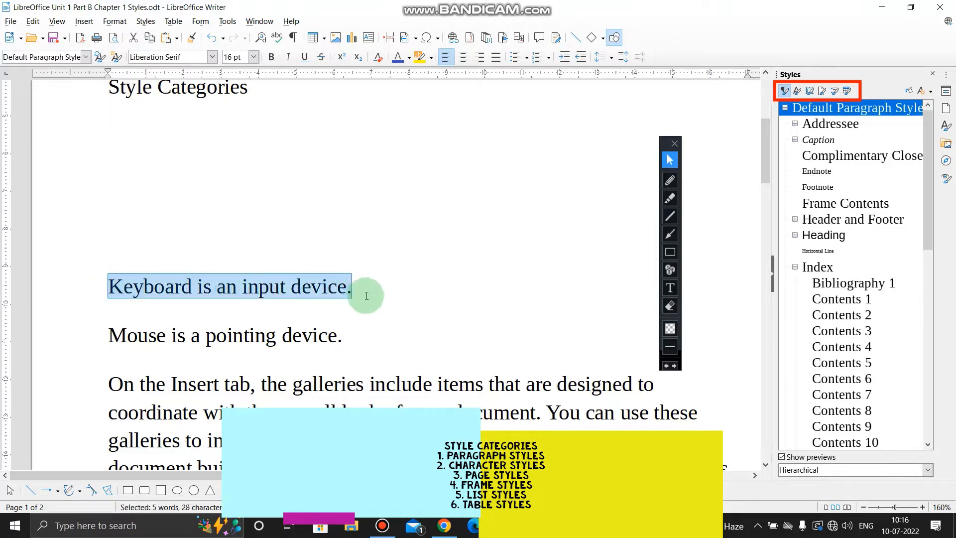
click(798, 91)
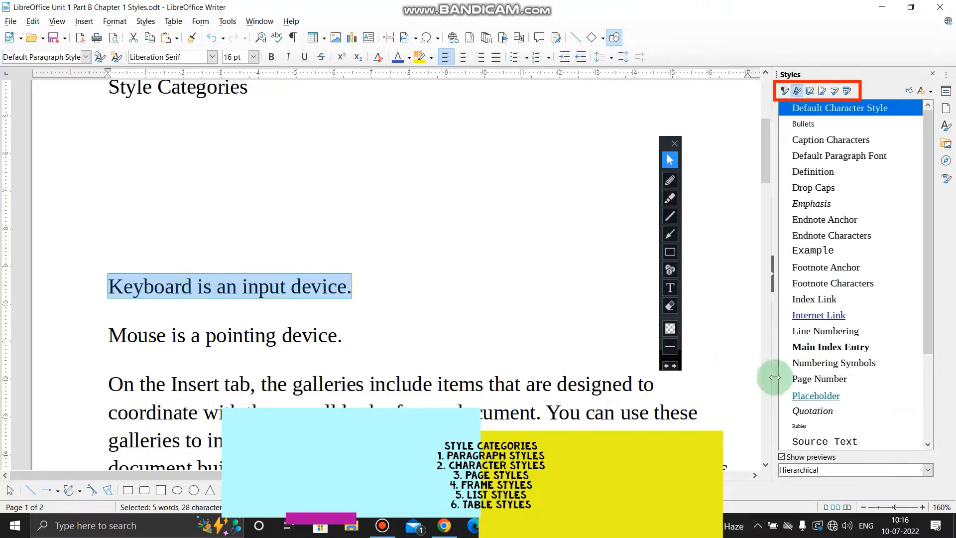
double_click(843, 349)
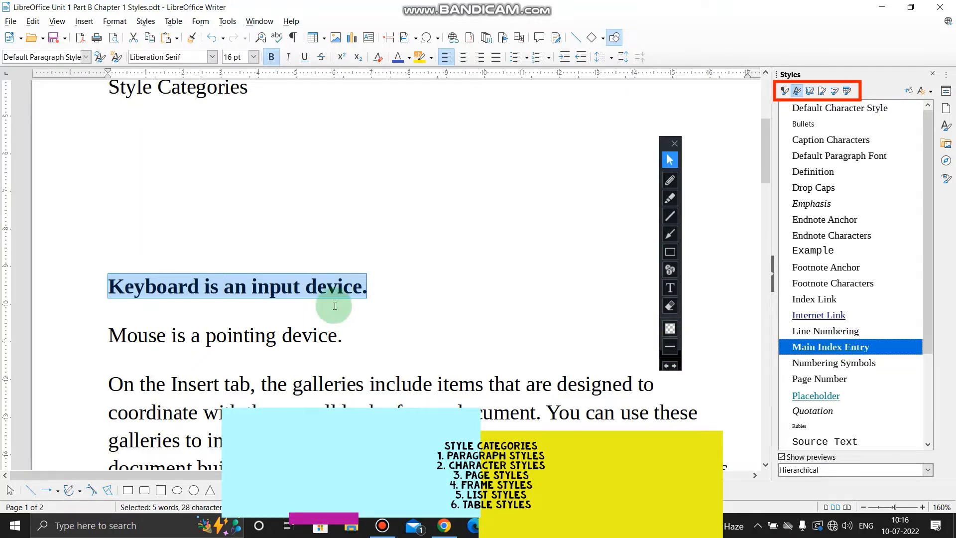
Apply the Placeholder character style to the sentence "Mouse is a pointing device."
scroll(384, 355, down, 1)
scroll(385, 355, down, 1)
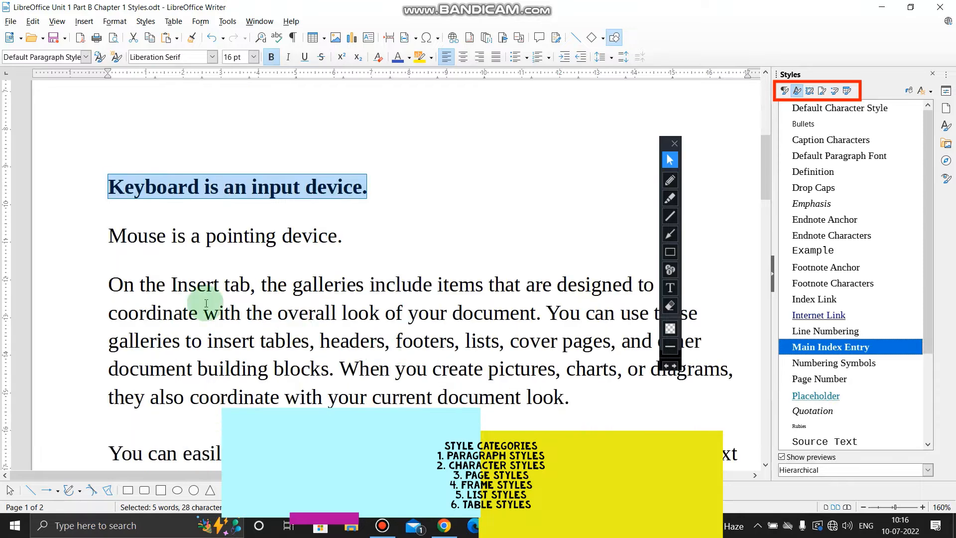
drag(108, 236, 369, 235)
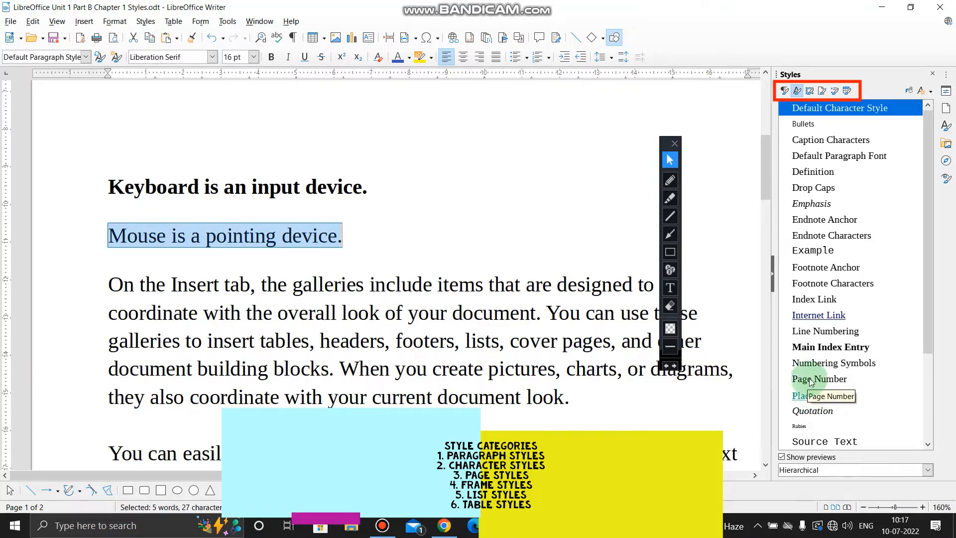
double_click(802, 397)
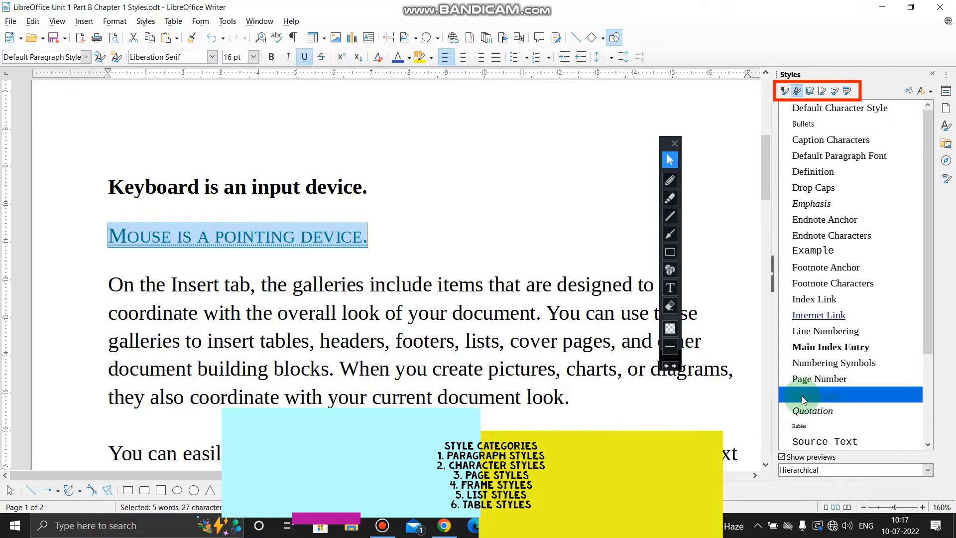
click(315, 230)
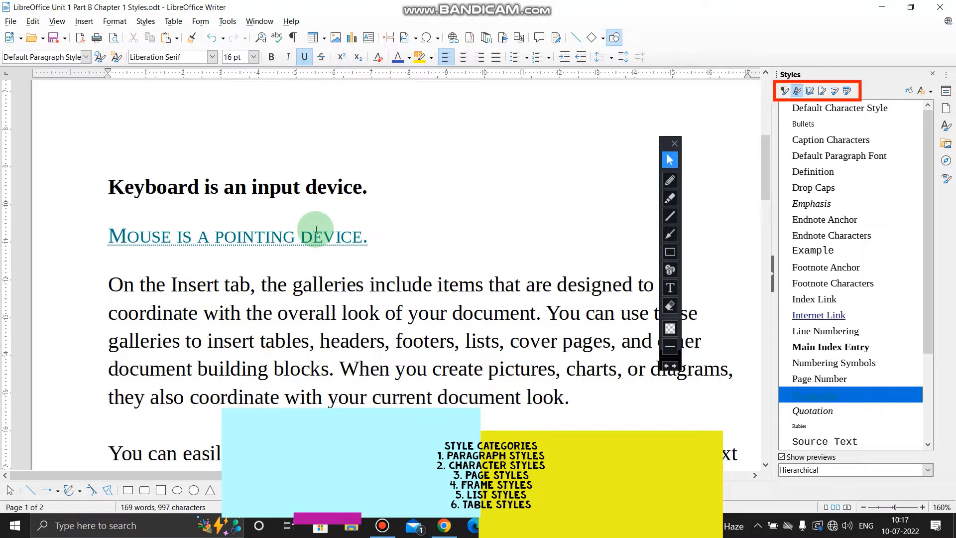
click(316, 187)
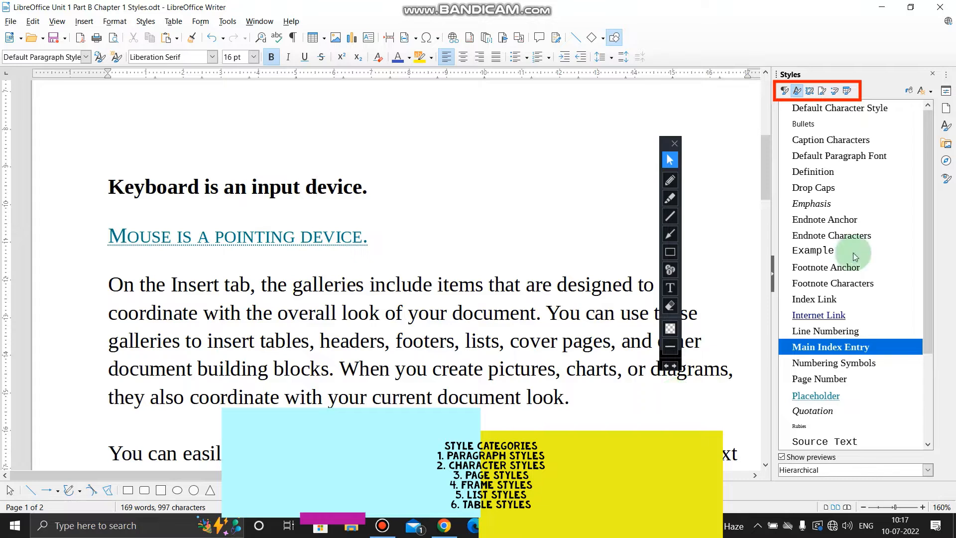
Try the Title paragraph style on the paragraph beginning "On the Insert tab", and switch it to Heading 8
click(784, 90)
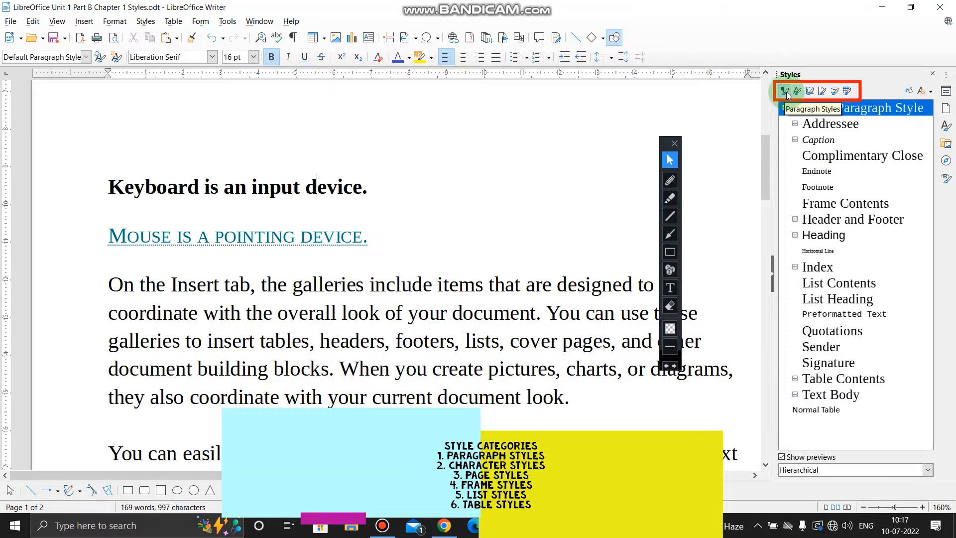
drag(818, 140, 831, 171)
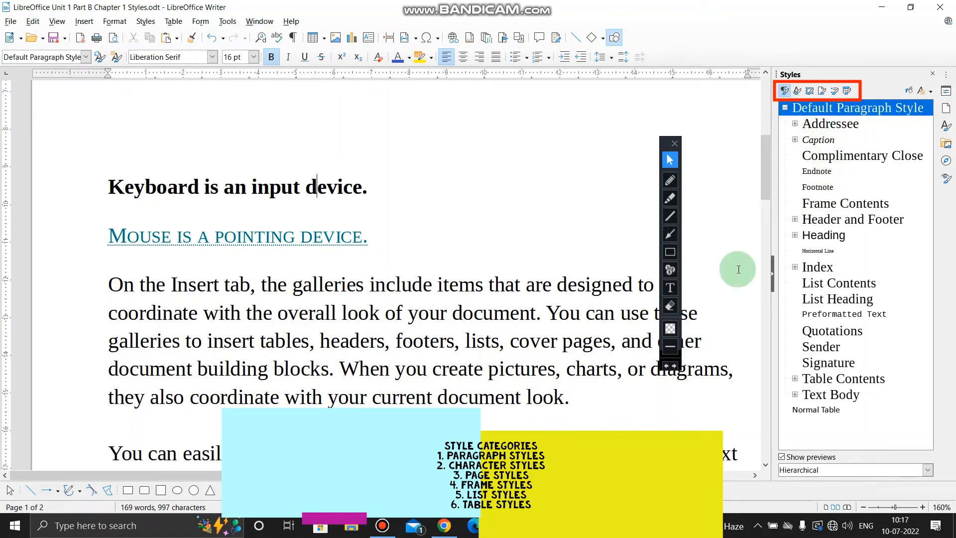
drag(102, 287, 576, 397)
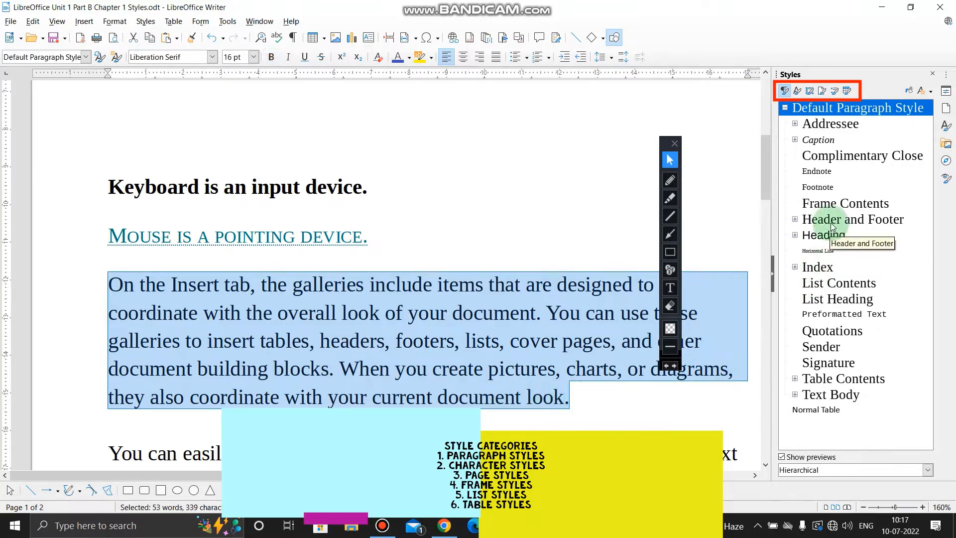
click(795, 235)
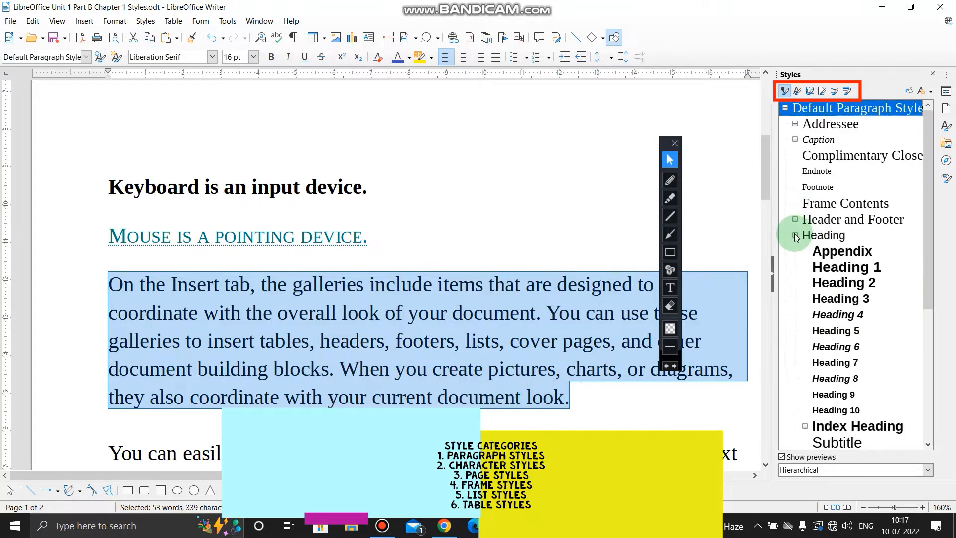
scroll(836, 396, down, 1)
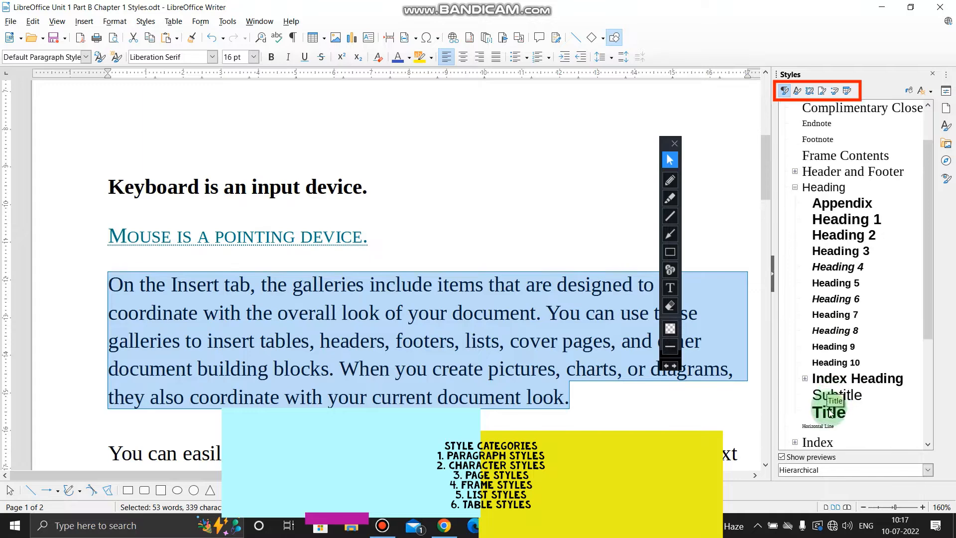
double_click(830, 411)
scroll(829, 412, down, 3)
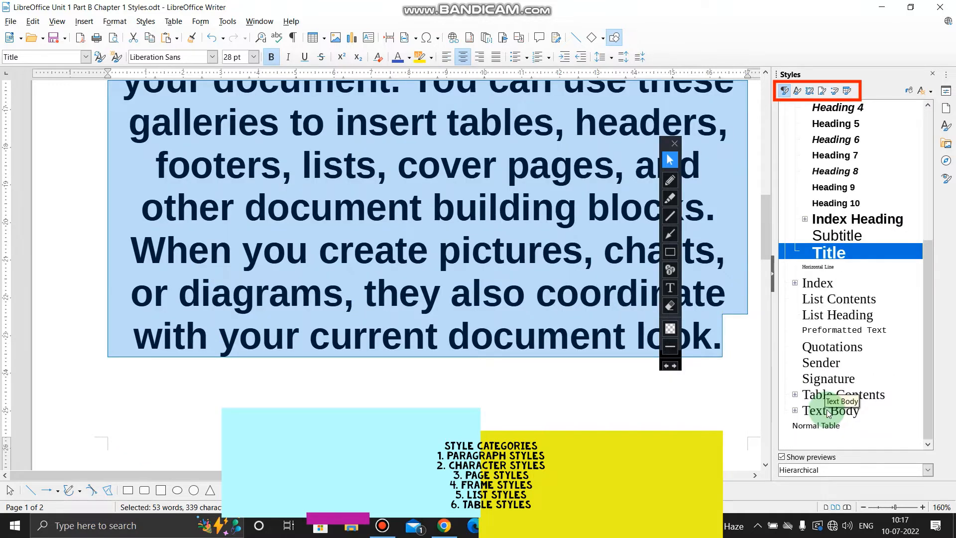
double_click(835, 171)
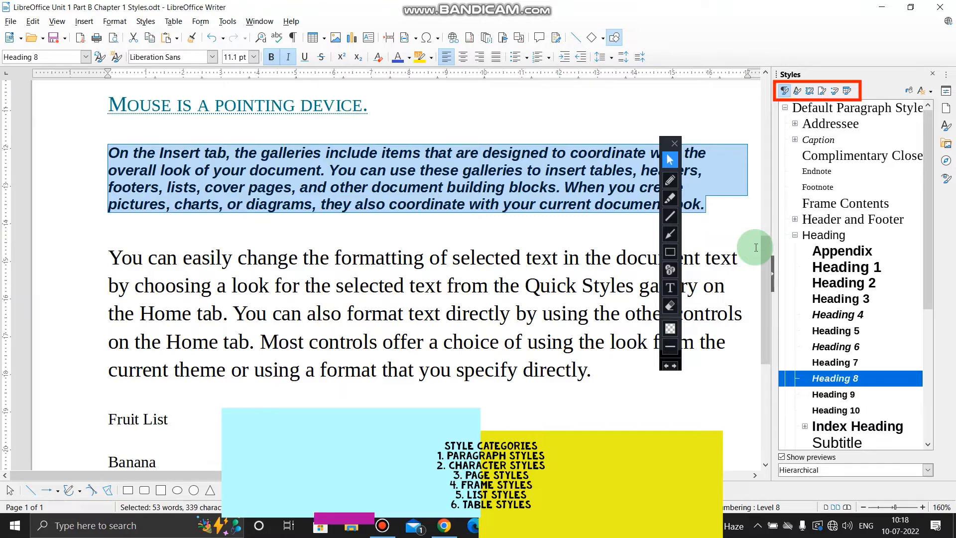
Try the List Contents paragraph style on the paragraph beginning "You can easily change", and undo it
click(319, 294)
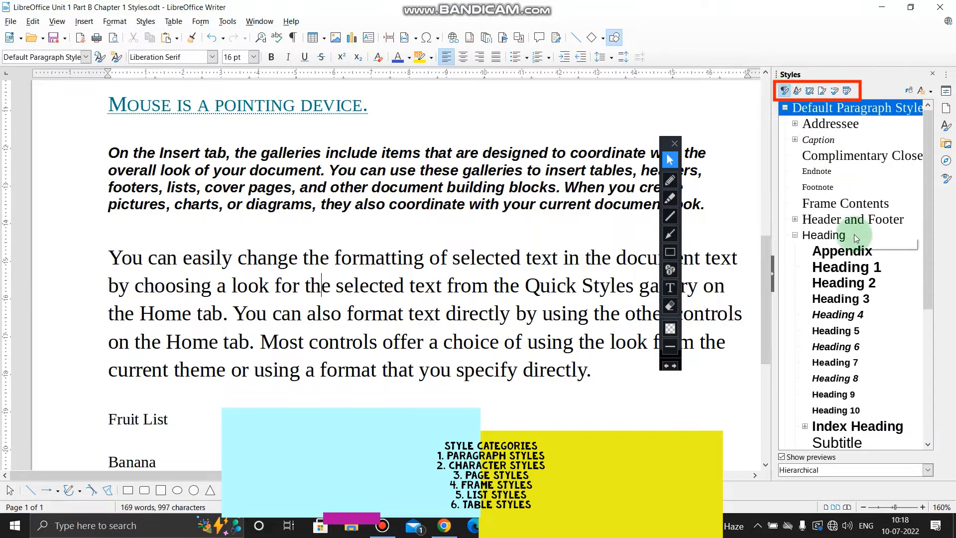
scroll(828, 257, down, 2)
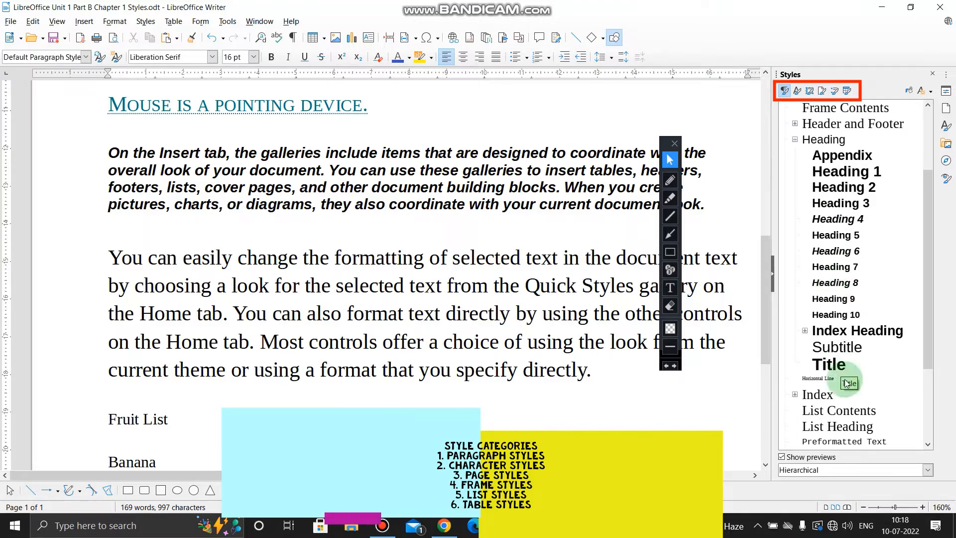
double_click(845, 415)
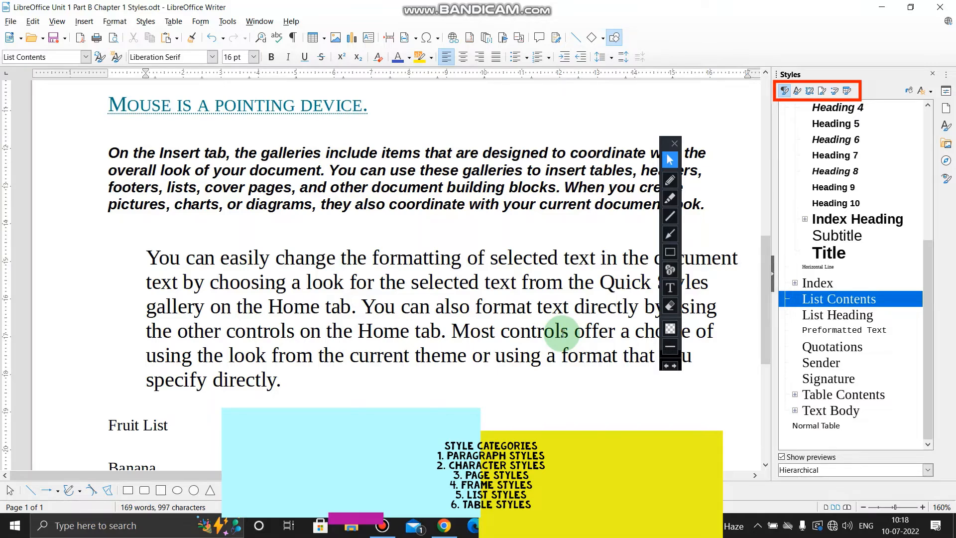
key(ctrl+z)
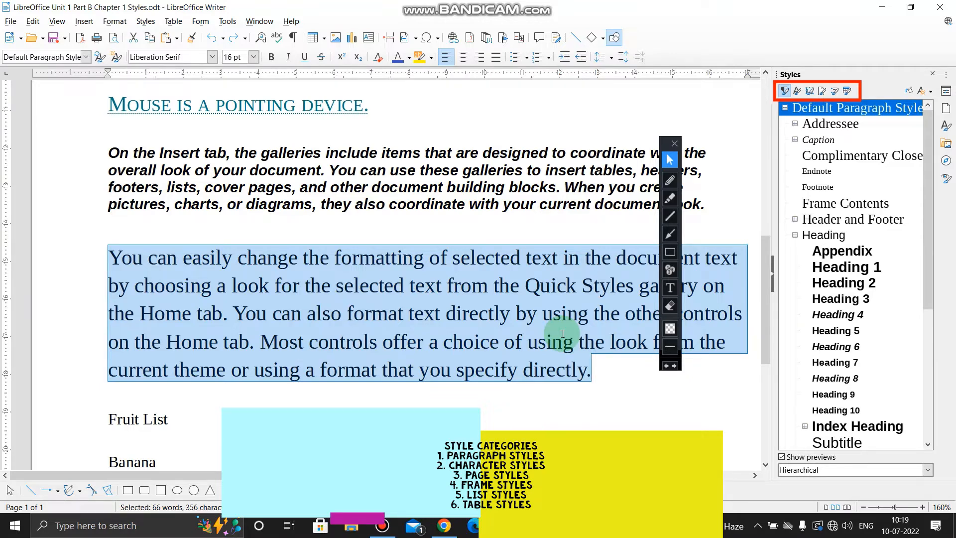
Revisit the keyboard and mouse sentences, and look through the frame styles and page styles, ending on the frame styles
scroll(463, 249, up, 3)
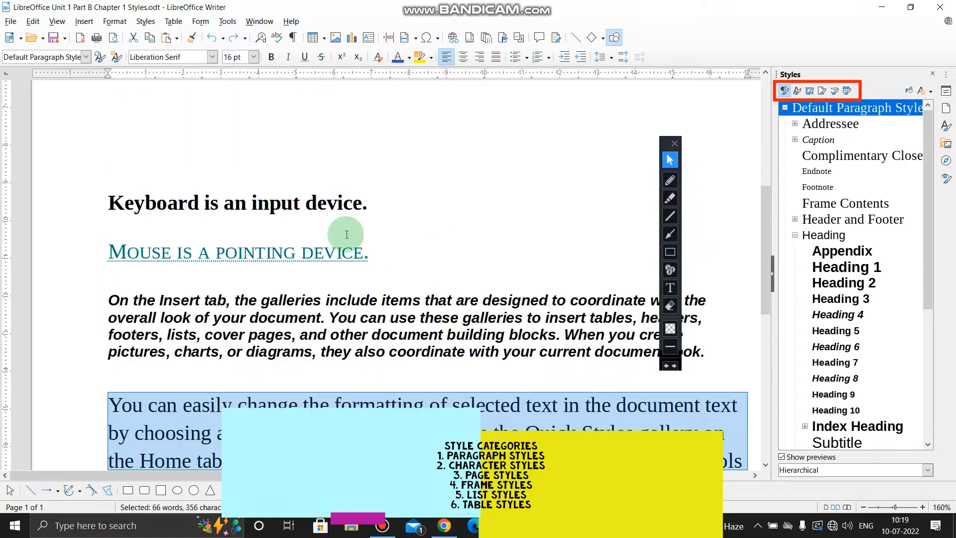
click(284, 206)
click(282, 251)
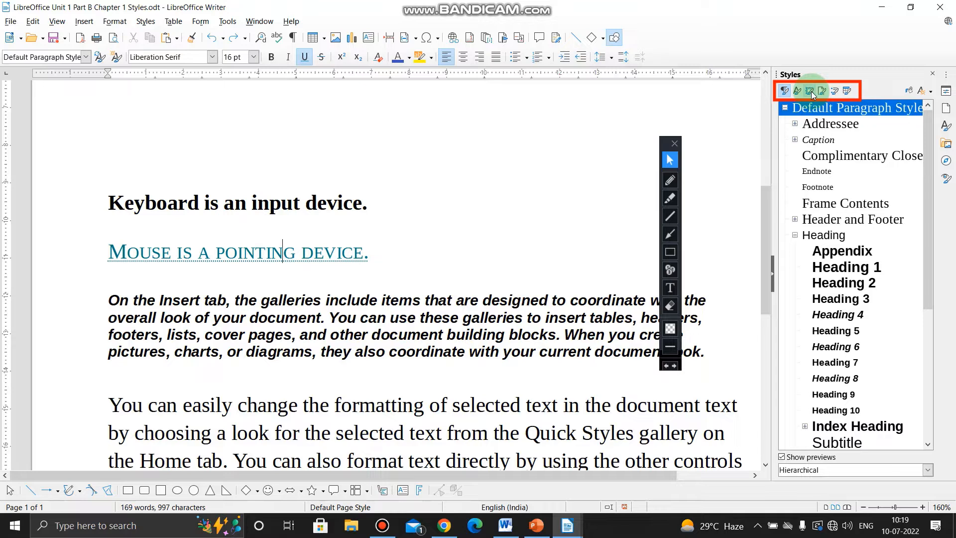
click(810, 91)
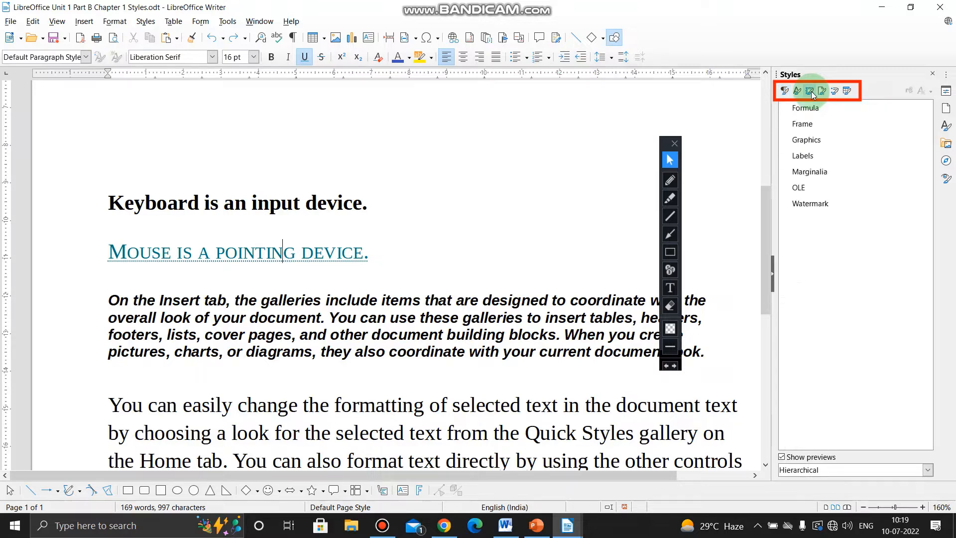
click(824, 91)
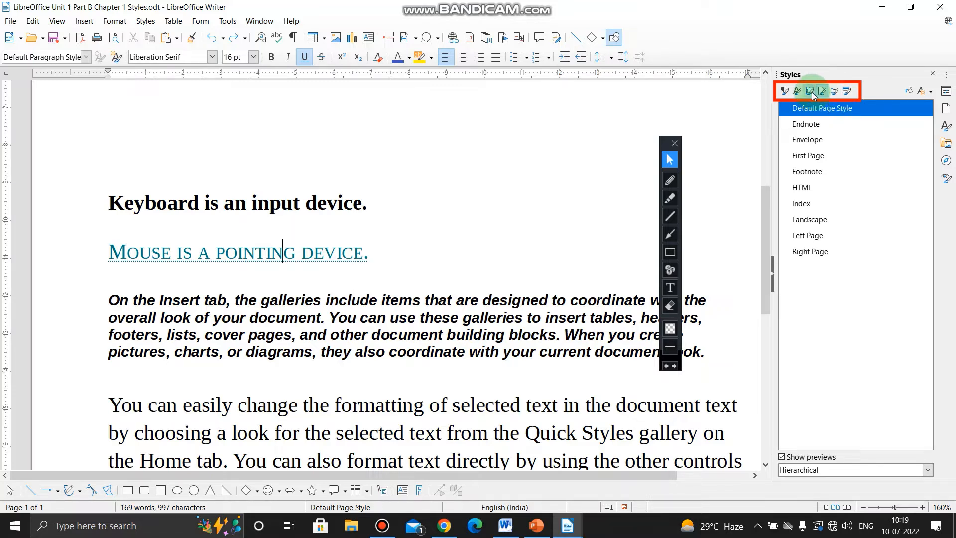
click(811, 92)
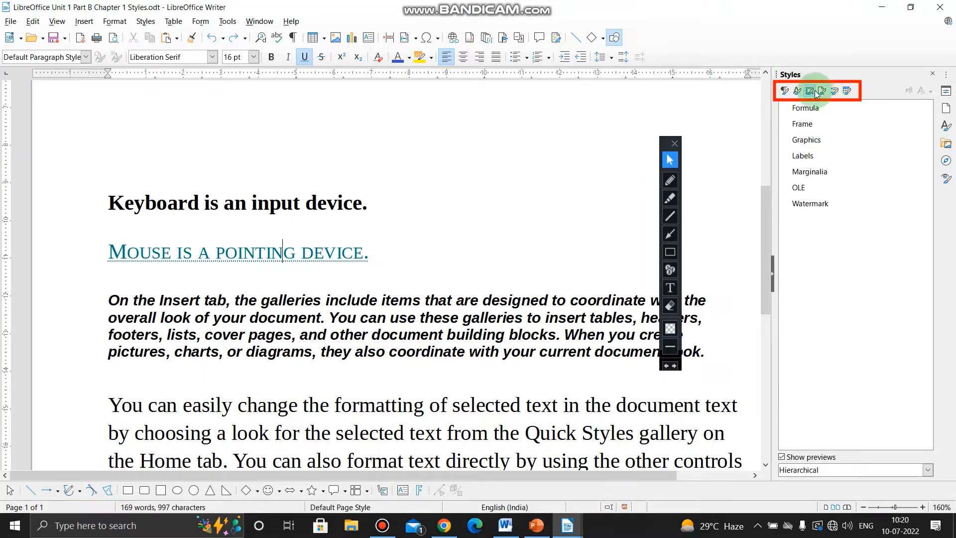
Switch to the Untitled 2 document, try the Frame style on the hummingbird picture, and change it to the Graphics frame style
key(alt+Tab)
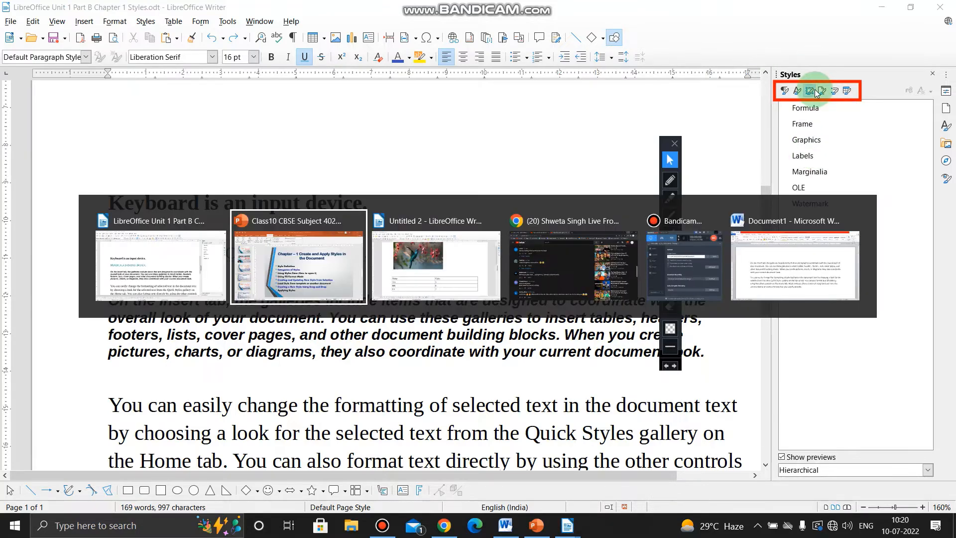
key(alt+Tab)
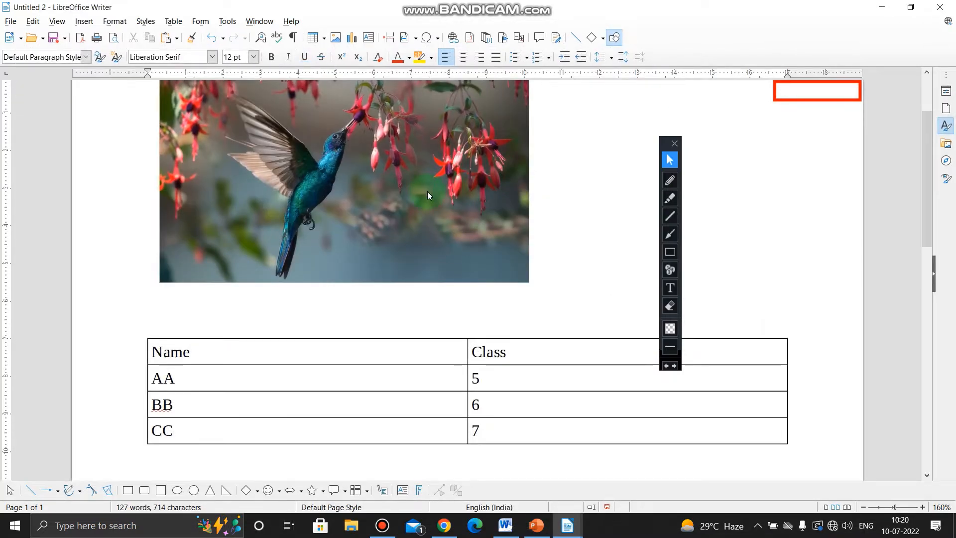
click(430, 210)
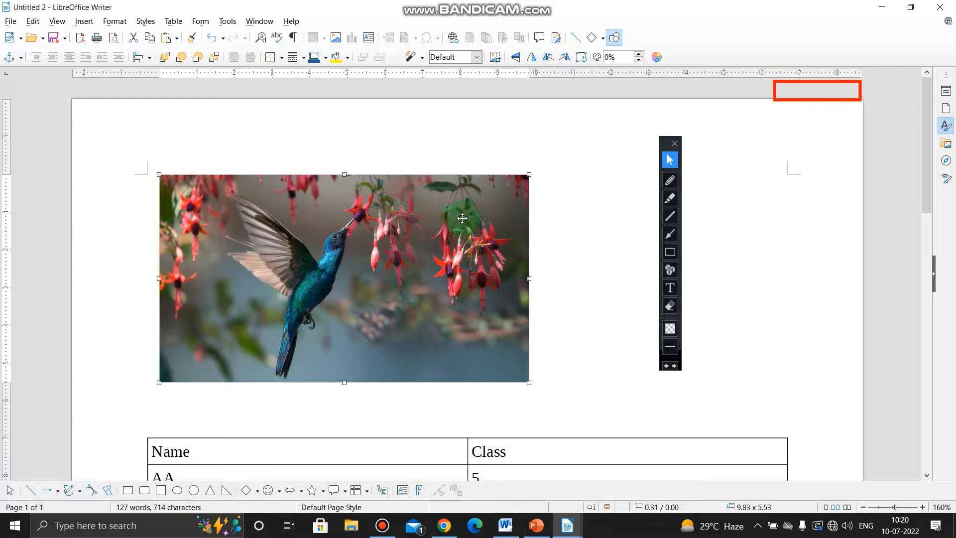
click(946, 125)
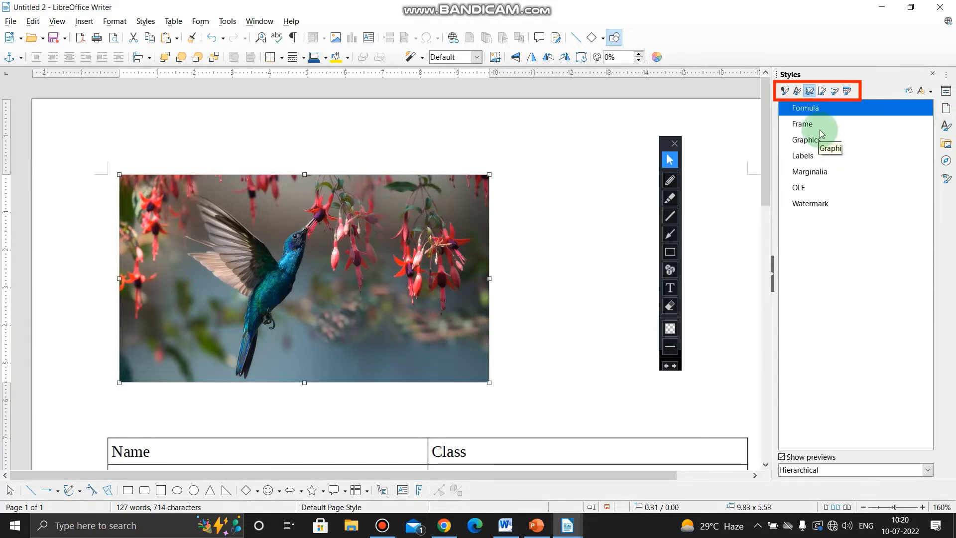
click(797, 90)
click(810, 91)
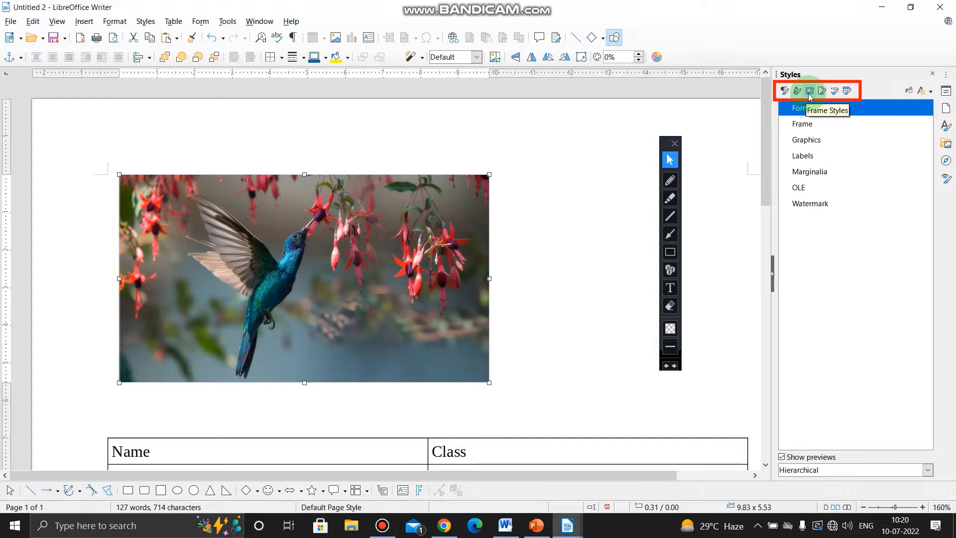
double_click(815, 125)
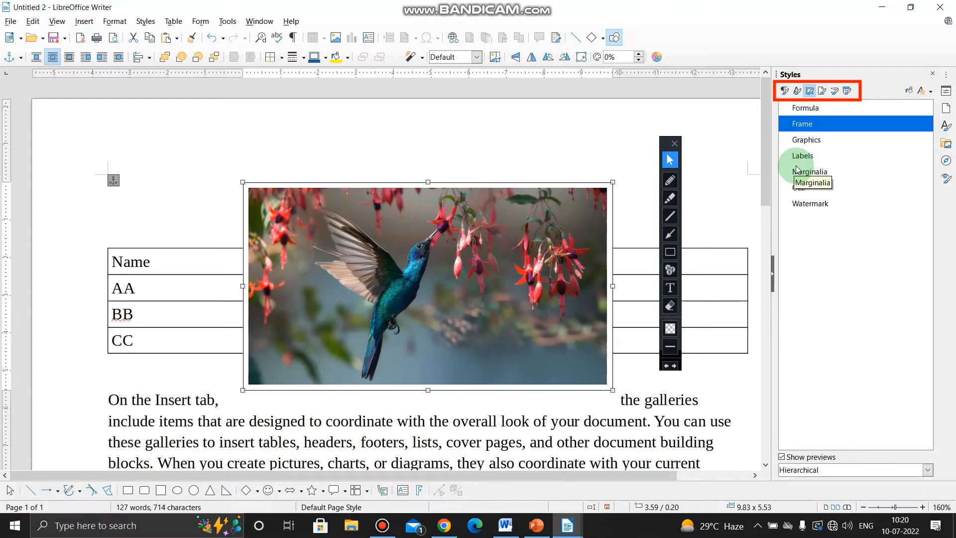
double_click(805, 145)
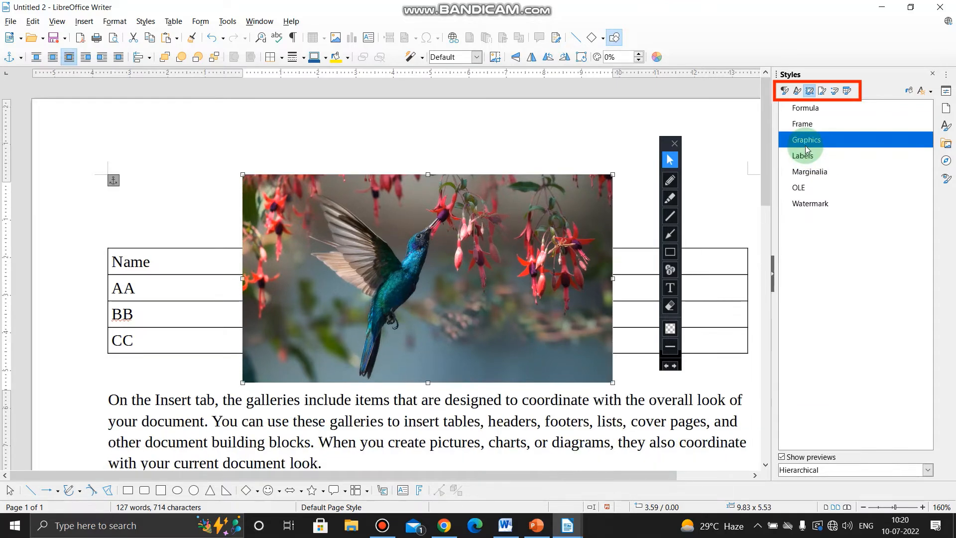
Try the Labels and Marginalia frame styles on the hummingbird picture, and undo both
double_click(795, 156)
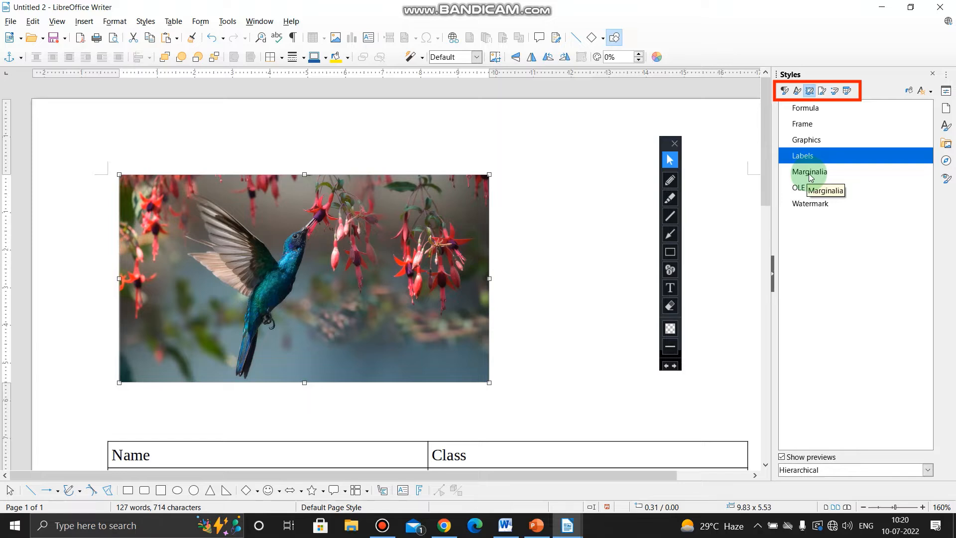
double_click(809, 172)
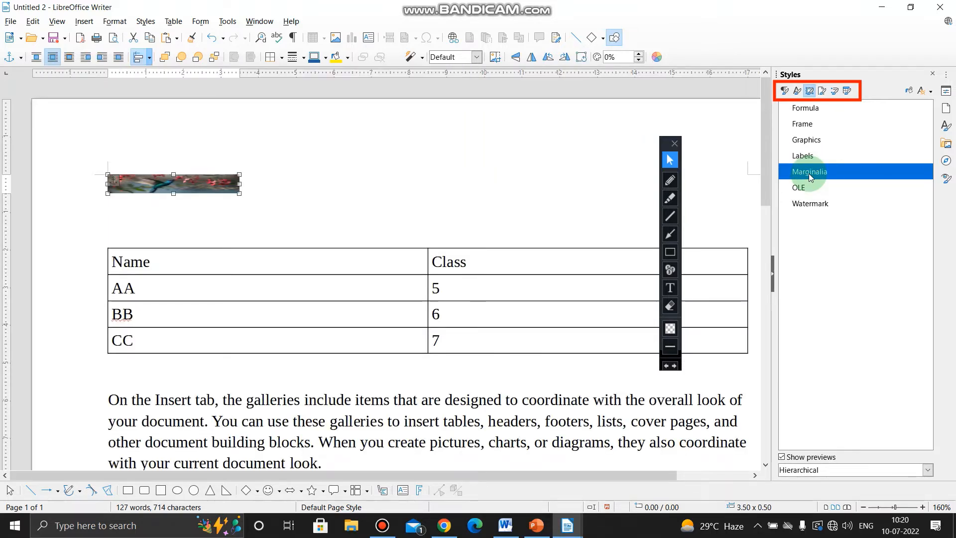
key(ctrl+z)
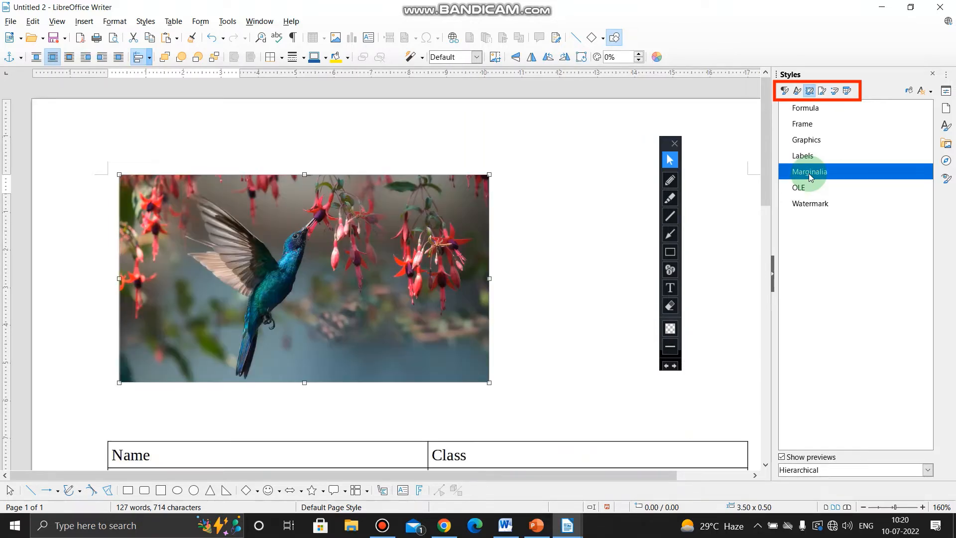
key(ctrl+z)
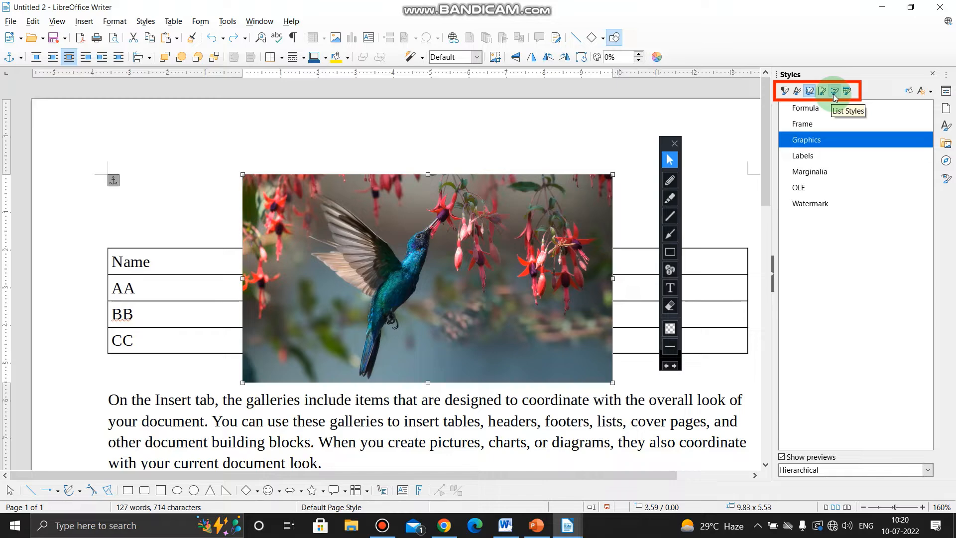
Switch to the LibreOffice Unit 1 Part B Chapter 1 Styles.odt document and apply the Bullet ✗ list style to the names Banana through Grapes
scroll(338, 389, down, 5)
scroll(338, 390, down, 6)
scroll(326, 381, up, 7)
key(alt+Tab)
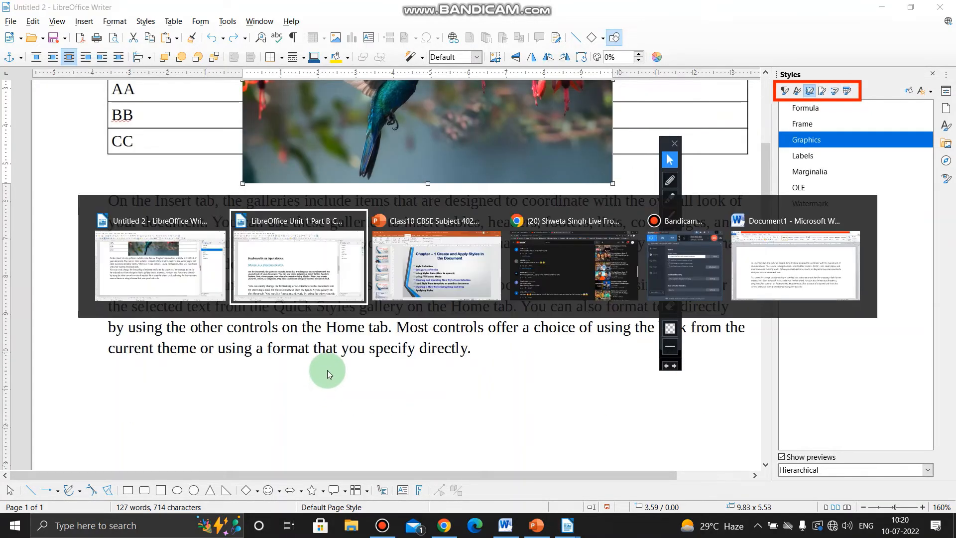
scroll(309, 344, down, 7)
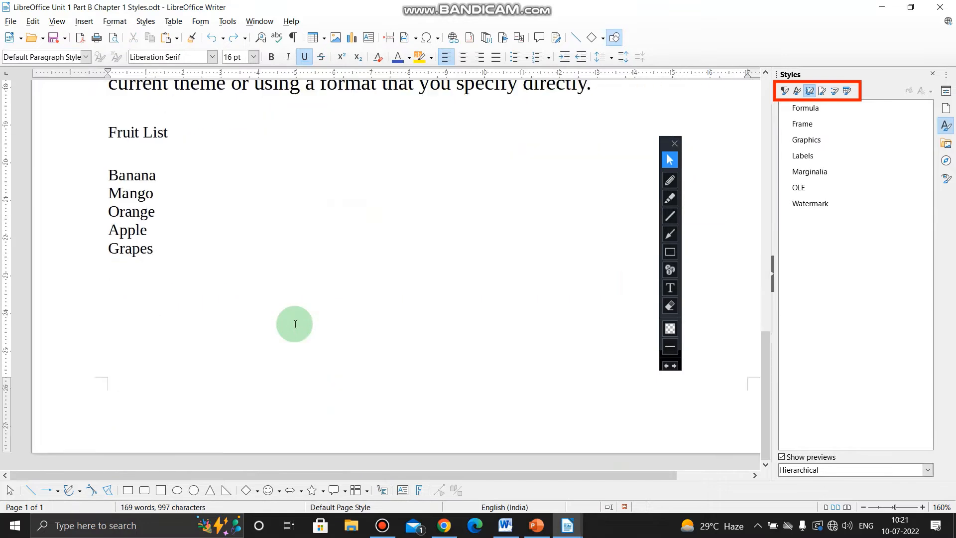
scroll(295, 324, up, 3)
drag(99, 279, 167, 395)
click(106, 318)
drag(106, 318, 166, 402)
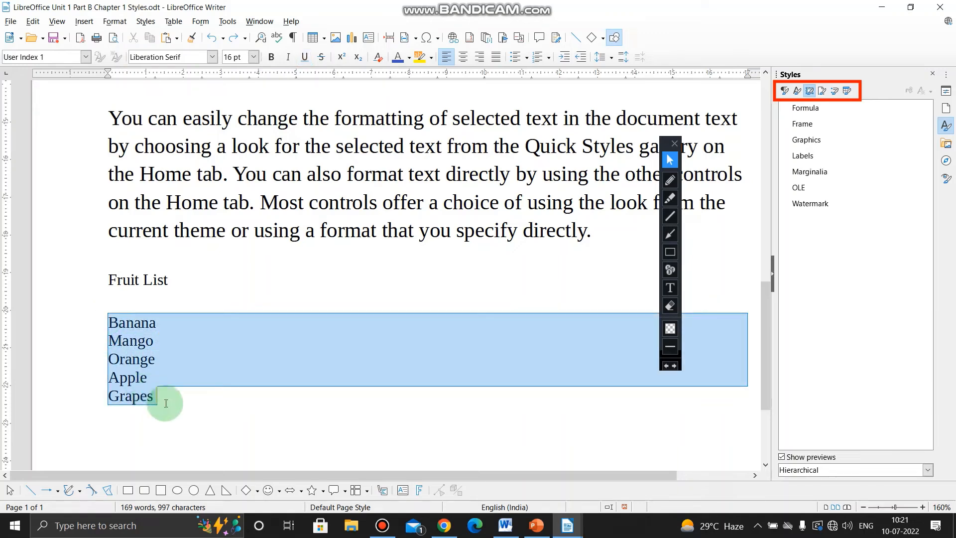
click(784, 90)
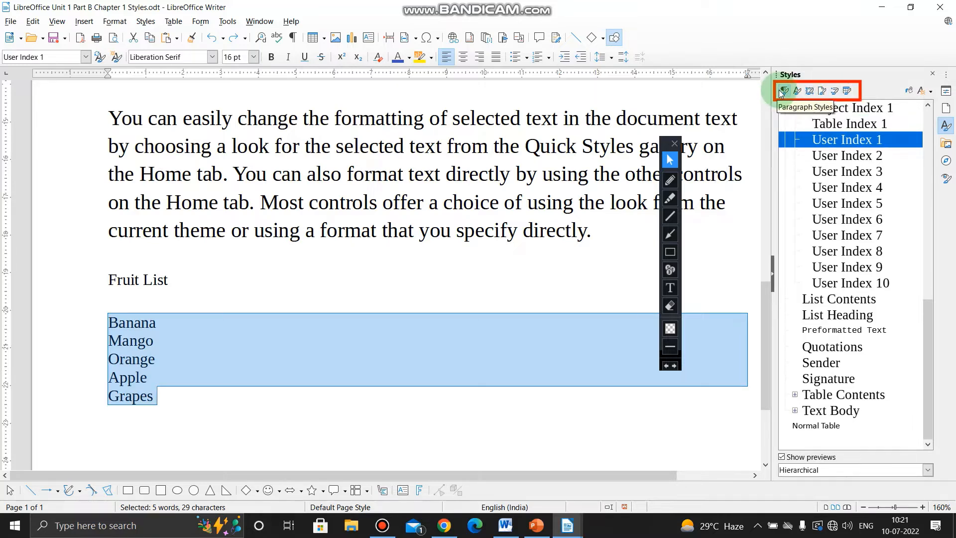
click(836, 92)
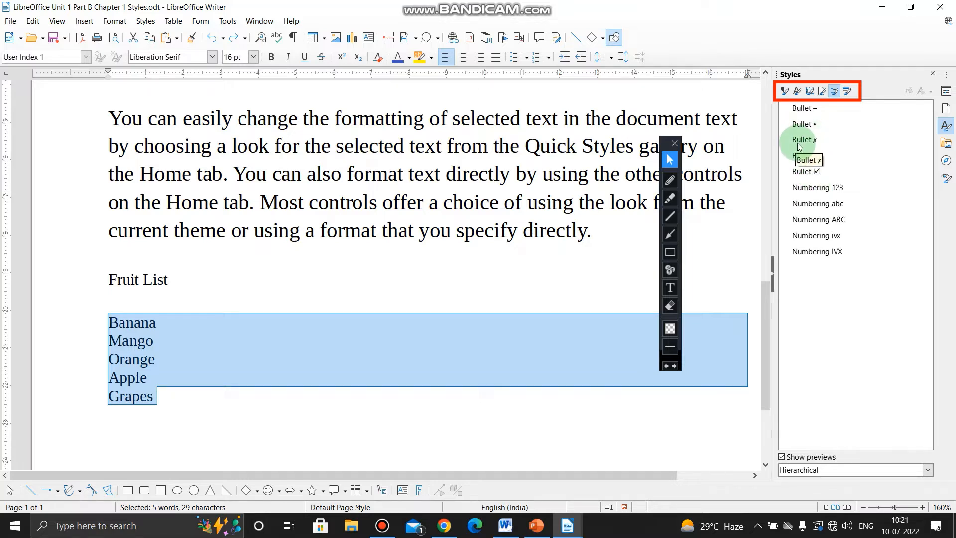
click(798, 142)
double_click(798, 142)
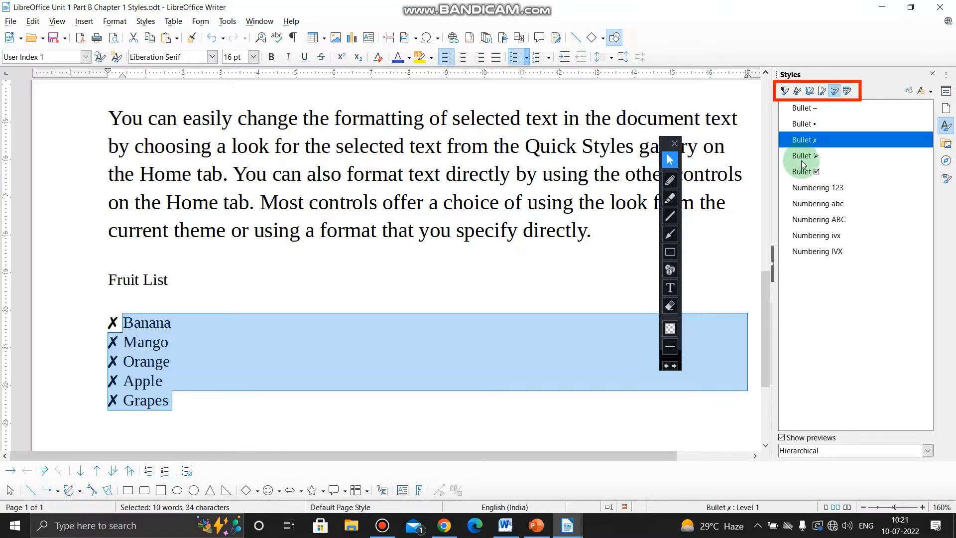
Try the Bullet ➢, Numbering abc and Numbering ABC list styles on the fruit names, and switch them to Numbering 123
double_click(802, 158)
double_click(810, 205)
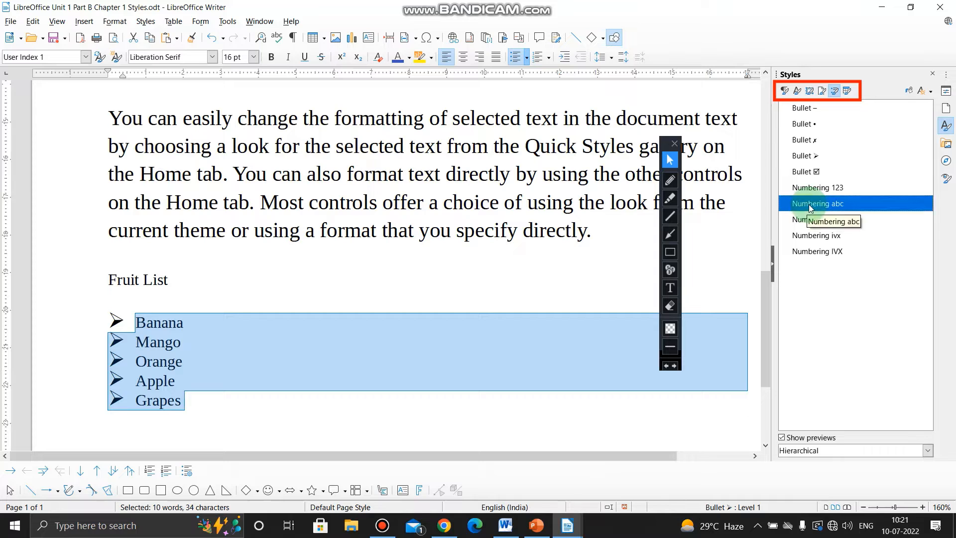
double_click(815, 220)
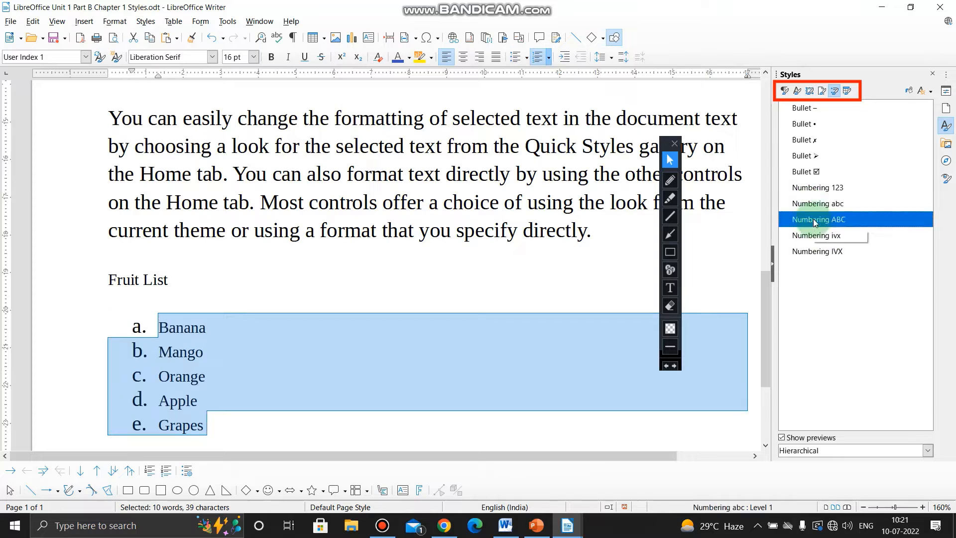
double_click(821, 192)
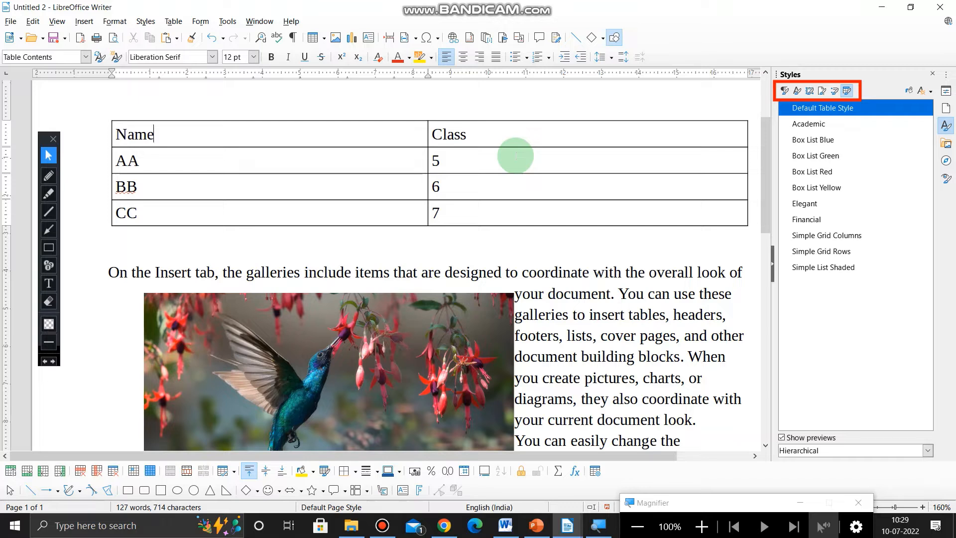
Try the Box List Green table style on the Name and Class table, switch it to Box List Red, and return to the Chapter 1 Styles.odt document
click(125, 135)
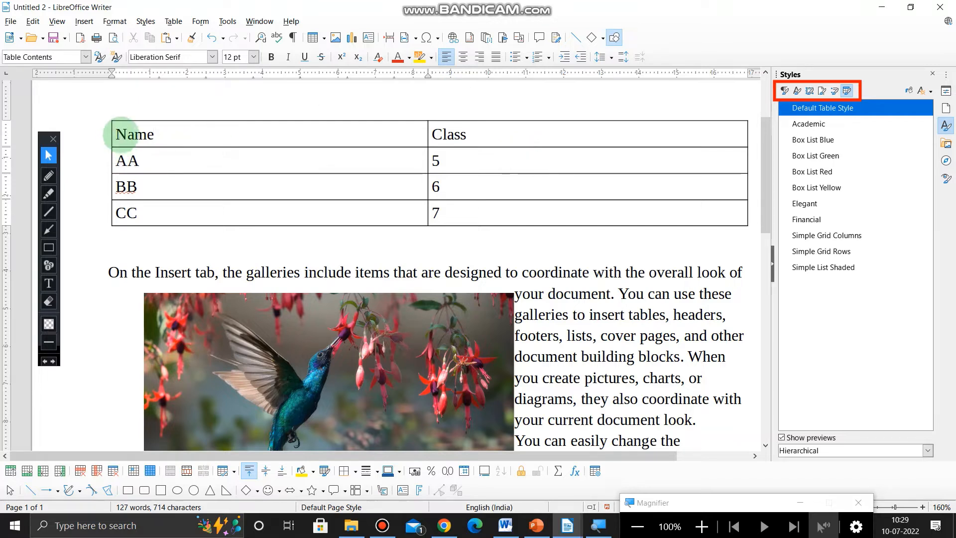
drag(124, 136, 523, 229)
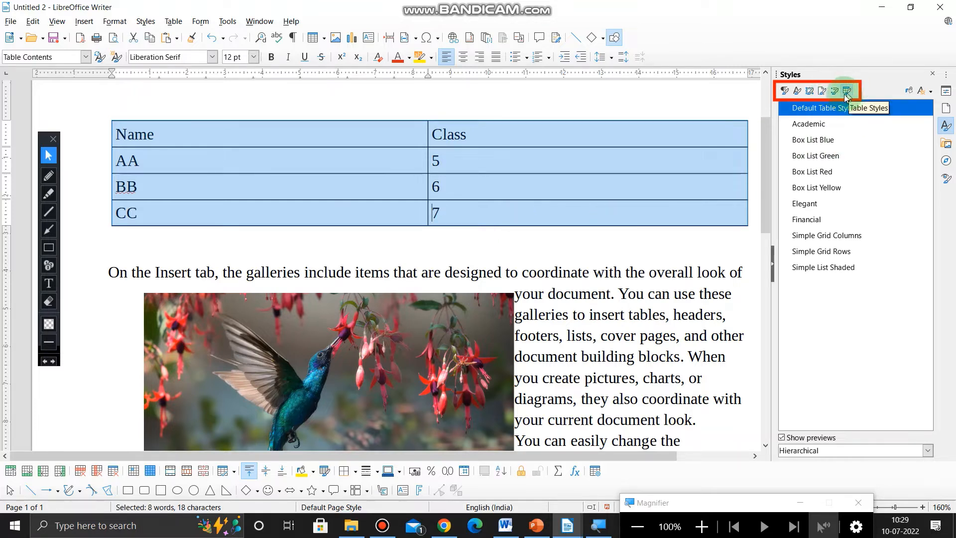
click(835, 92)
click(847, 92)
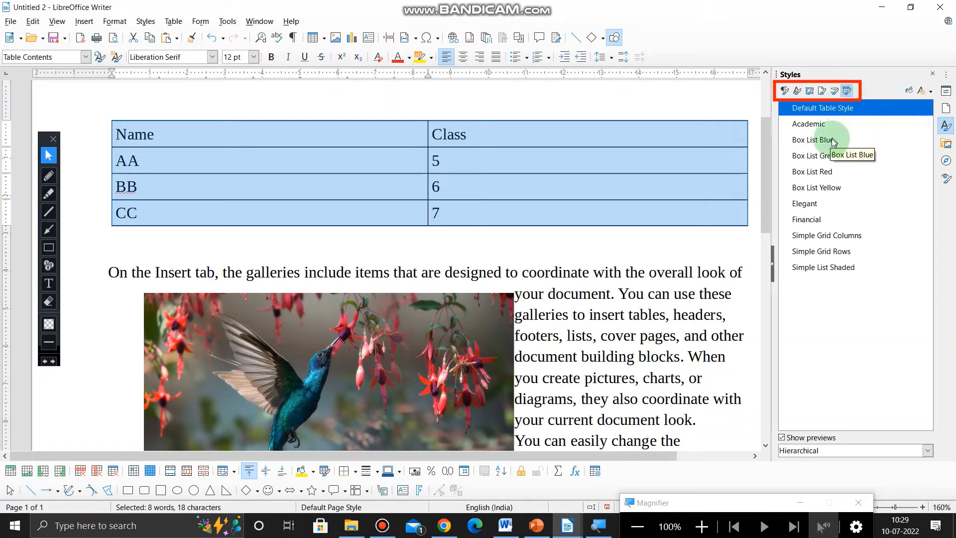
double_click(825, 158)
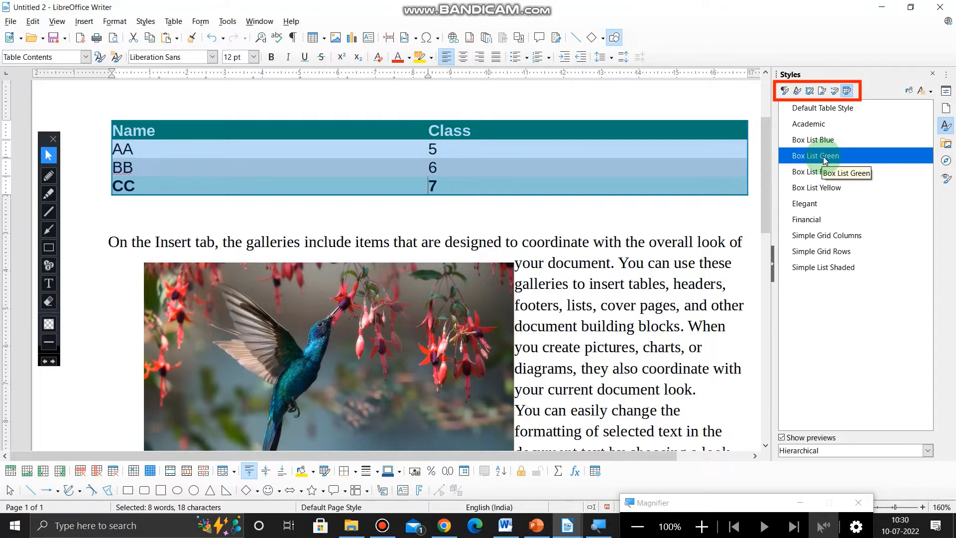
double_click(823, 172)
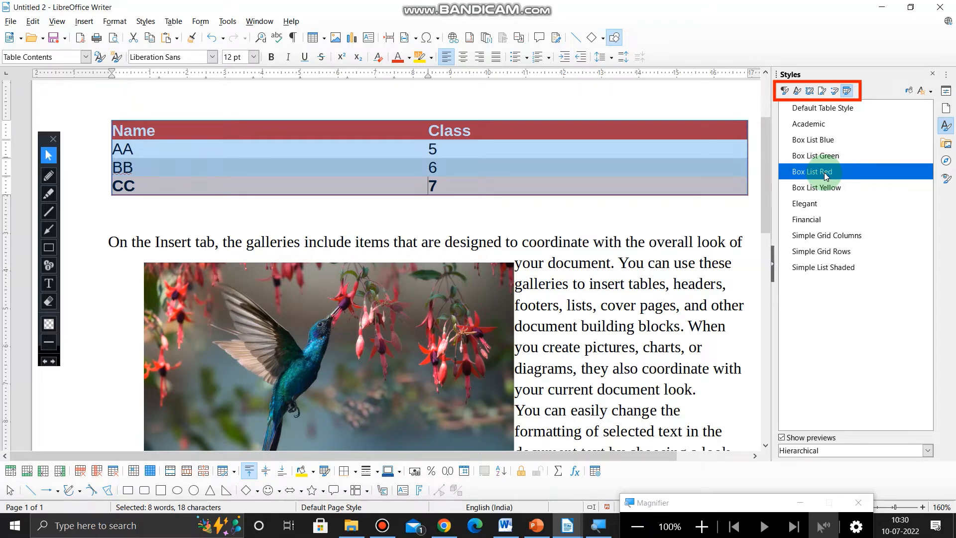
key(alt+Tab)
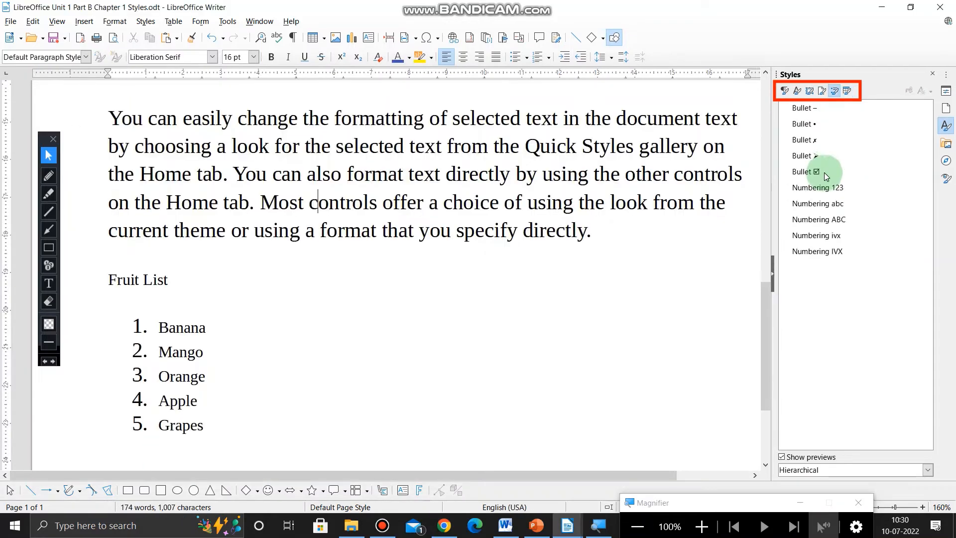
Place the cursor in the "On the Insert tab" paragraph and list the paragraph styles, with the Heading styles in view
scroll(437, 171, up, 5)
scroll(437, 188, down, 2)
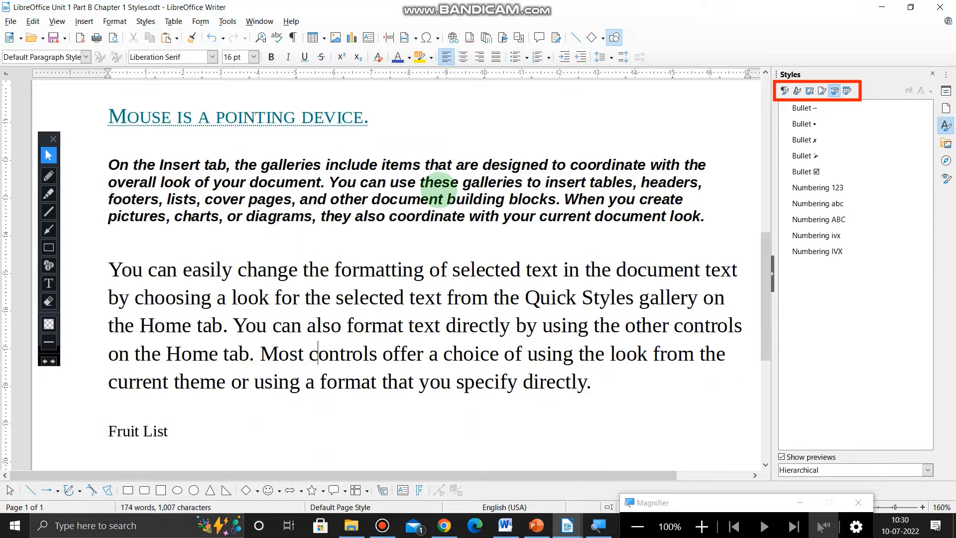
click(317, 199)
scroll(329, 192, up, 3)
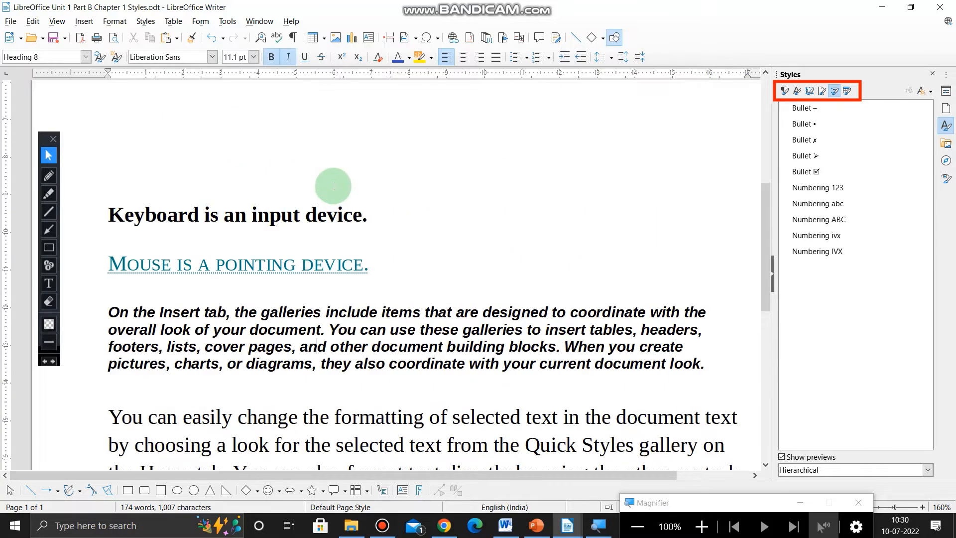
click(850, 92)
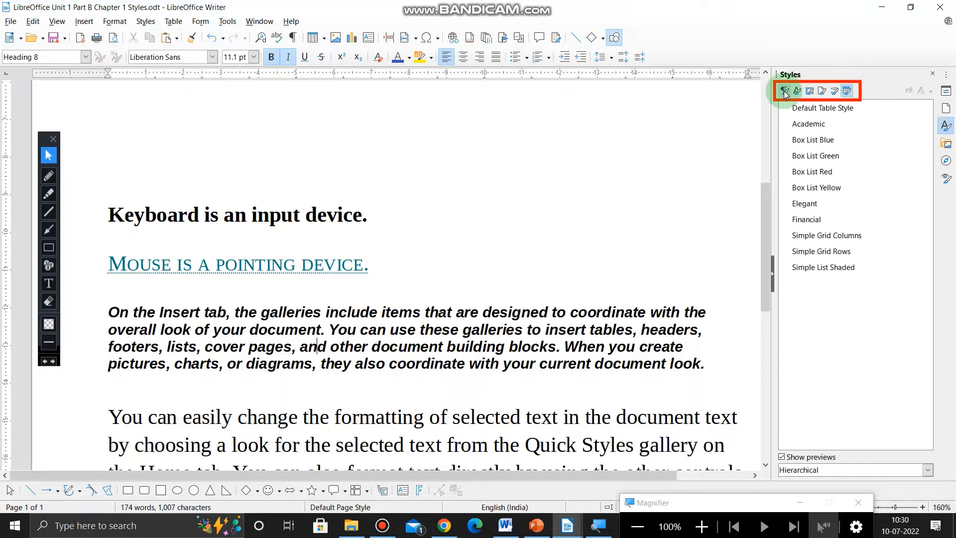
click(784, 91)
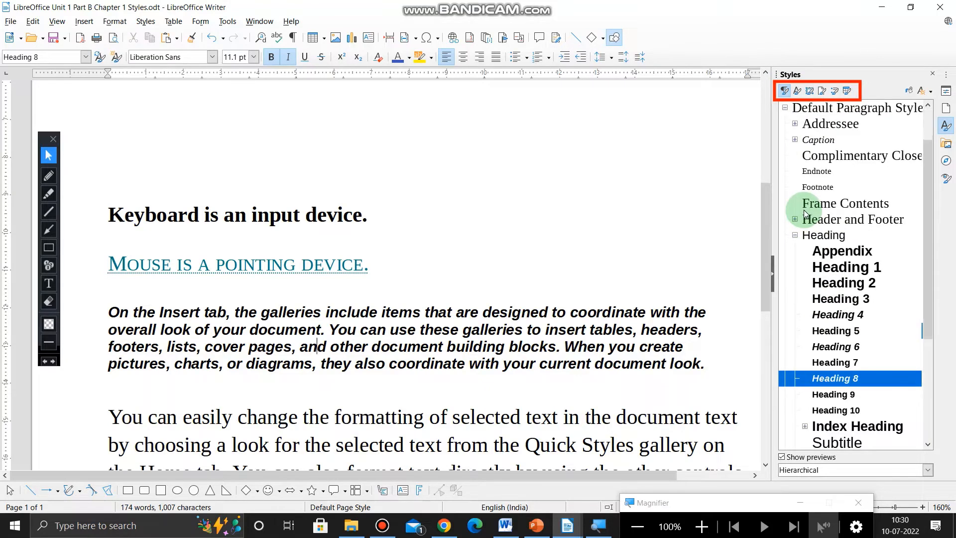
scroll(816, 234, down, 3)
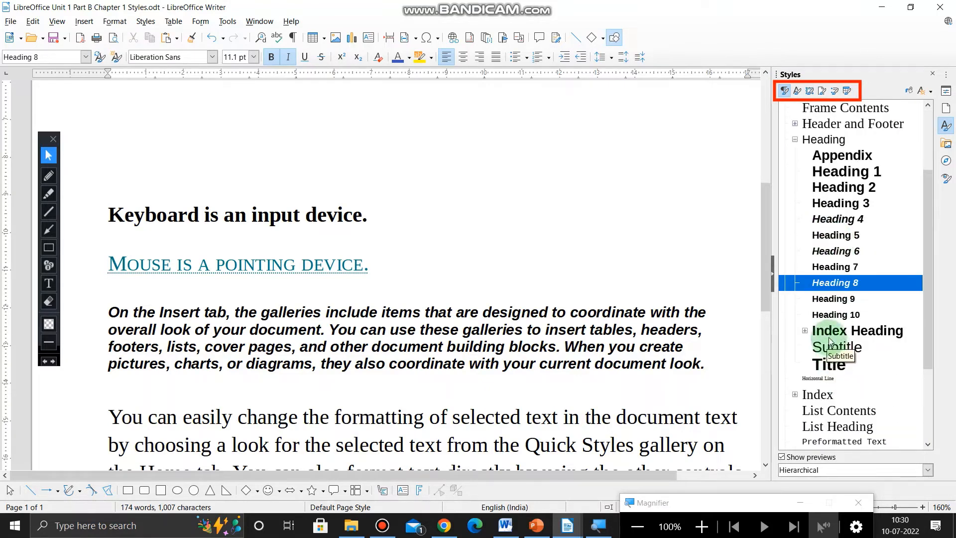
Choose the Heading 2 paragraph style, turn on Fill Format Mode and apply it to the "You can easily change" paragraph
click(835, 192)
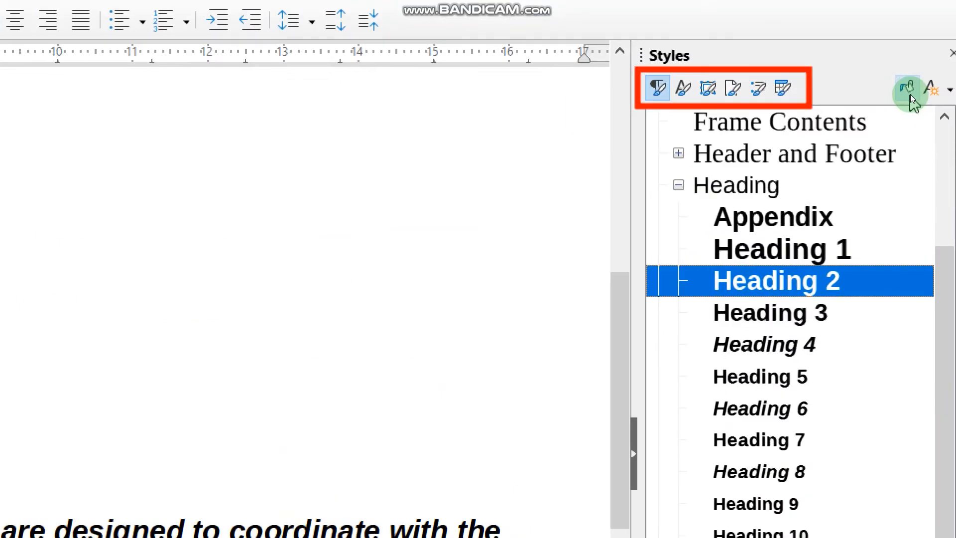
click(909, 92)
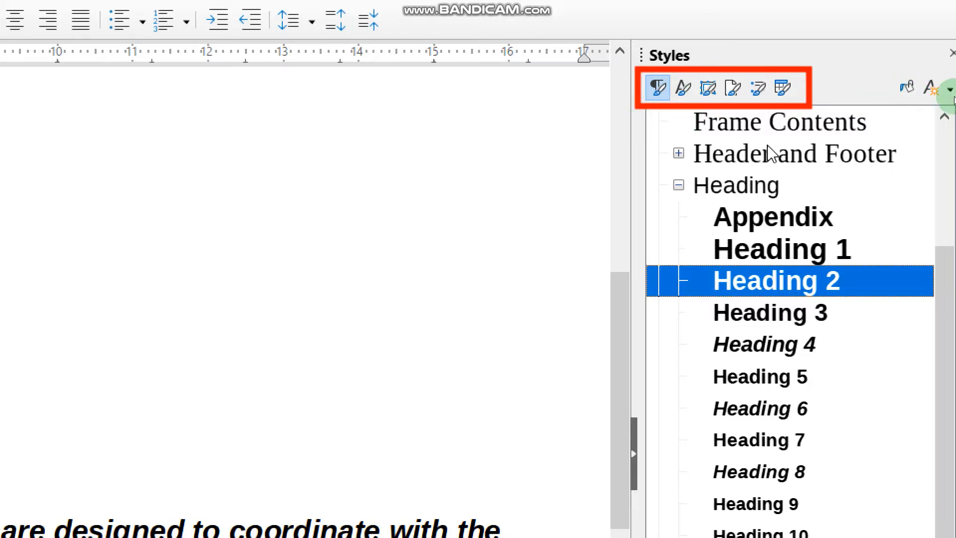
click(862, 87)
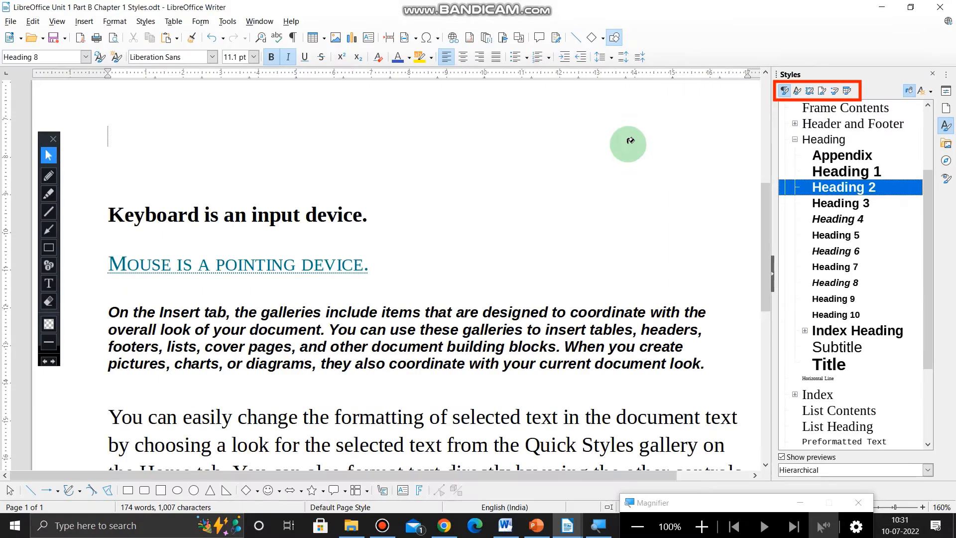
scroll(347, 312, down, 3)
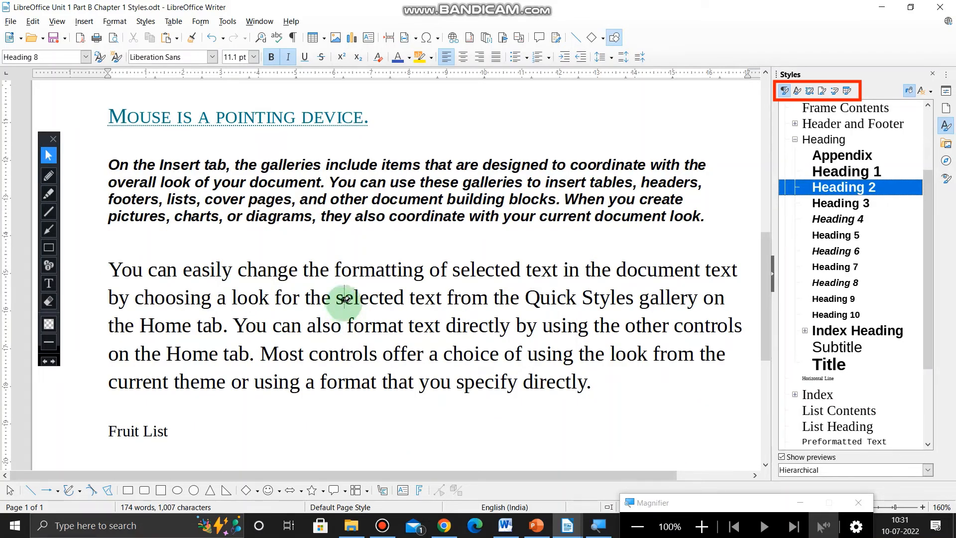
click(371, 297)
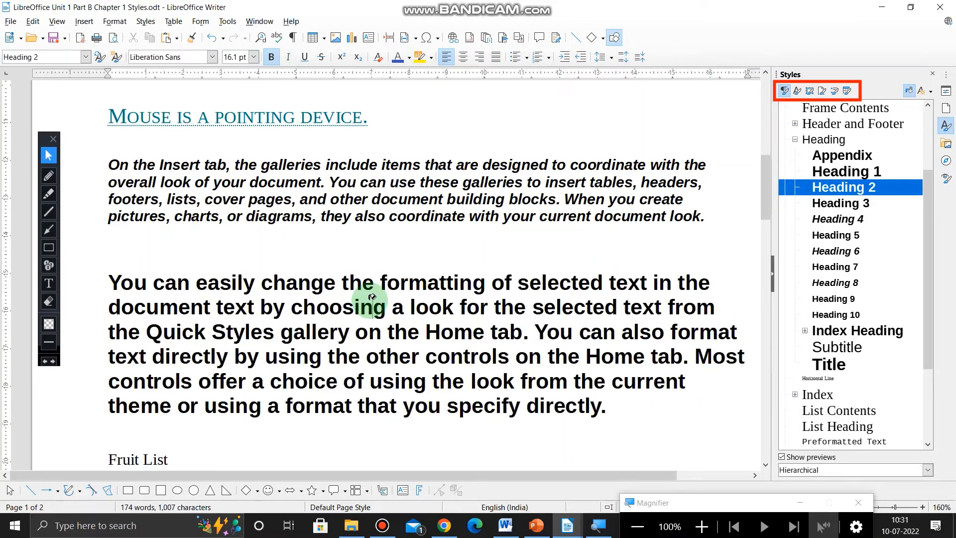
Fill the "On the Insert tab", keyboard, mouse and "Answer" paragraphs with Heading 2, and turn off Fill Format Mode
scroll(374, 297, up, 1)
click(386, 231)
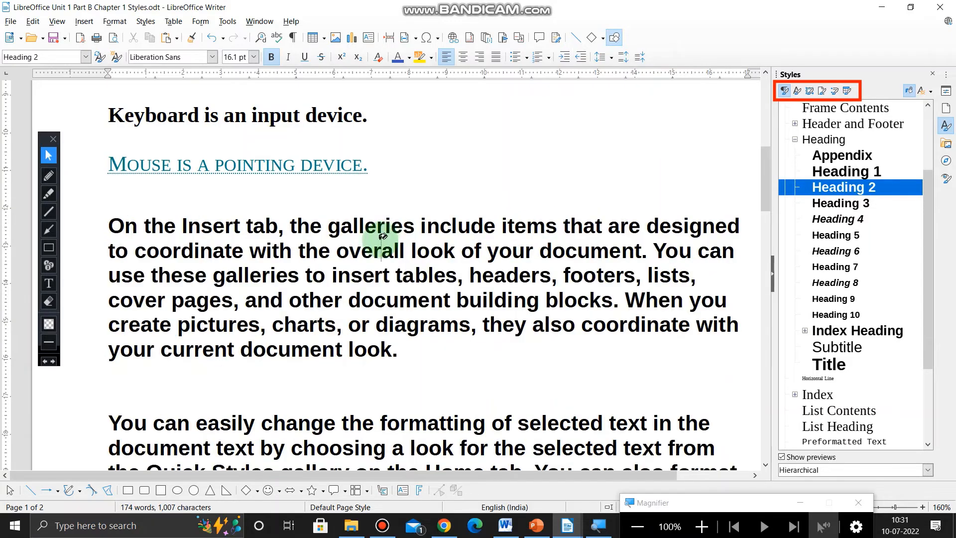
scroll(374, 241, up, 3)
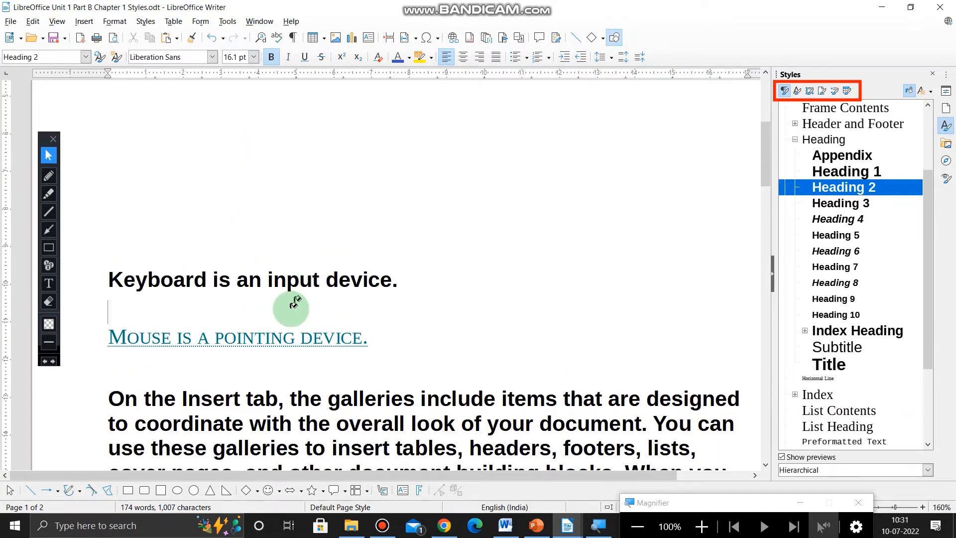
key(ctrl+z)
click(450, 235)
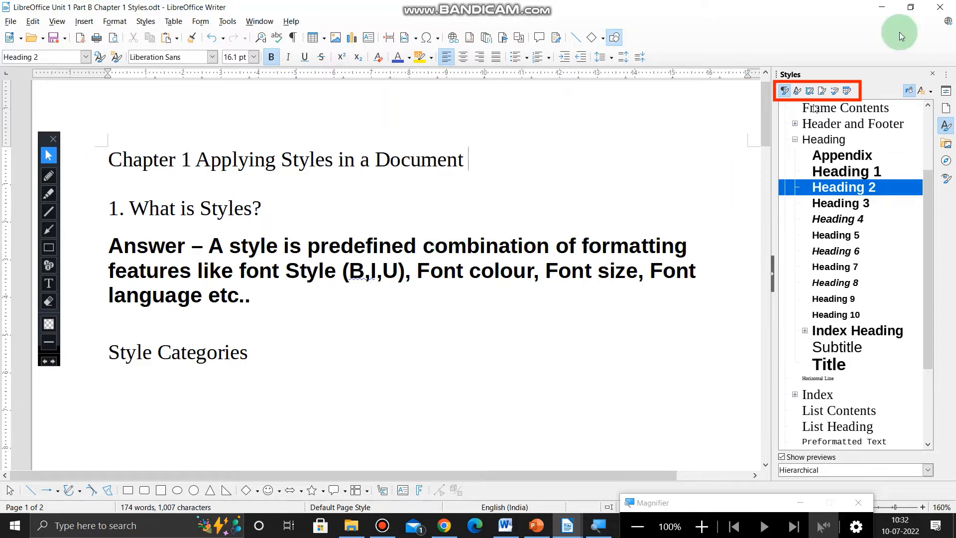
click(909, 91)
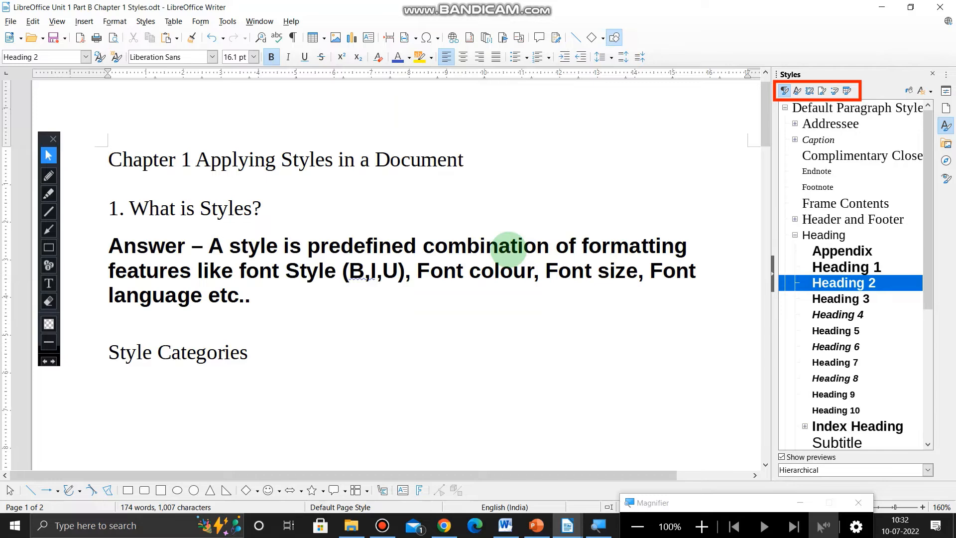
Select the line "Keyboard is an input device." in the document
scroll(515, 233, down, 9)
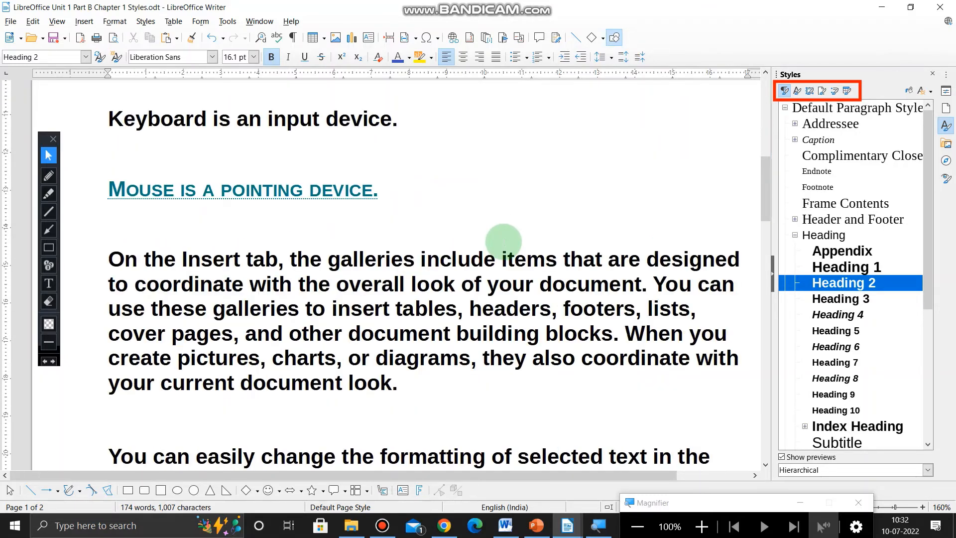
scroll(503, 242, up, 2)
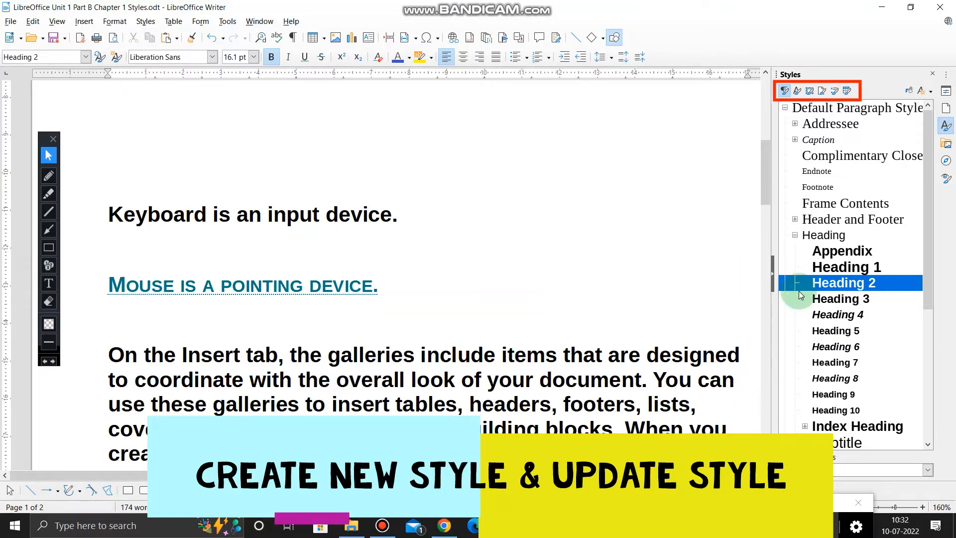
scroll(811, 252, down, 4)
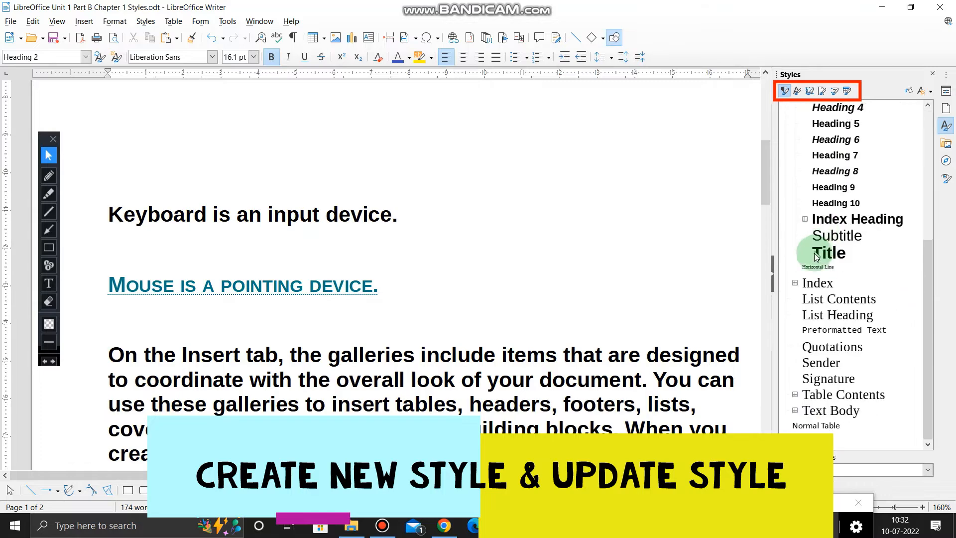
scroll(811, 254, up, 4)
scroll(437, 304, down, 6)
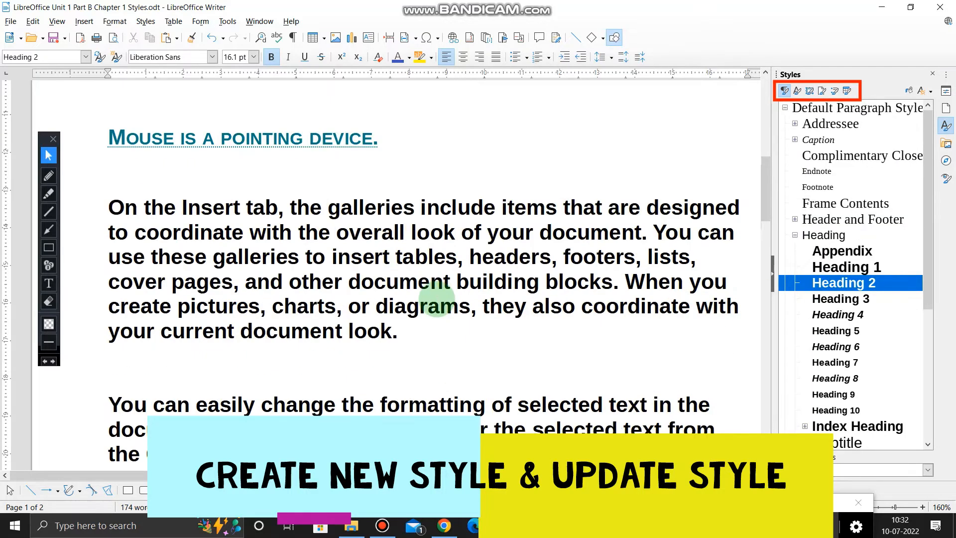
scroll(437, 299, up, 3)
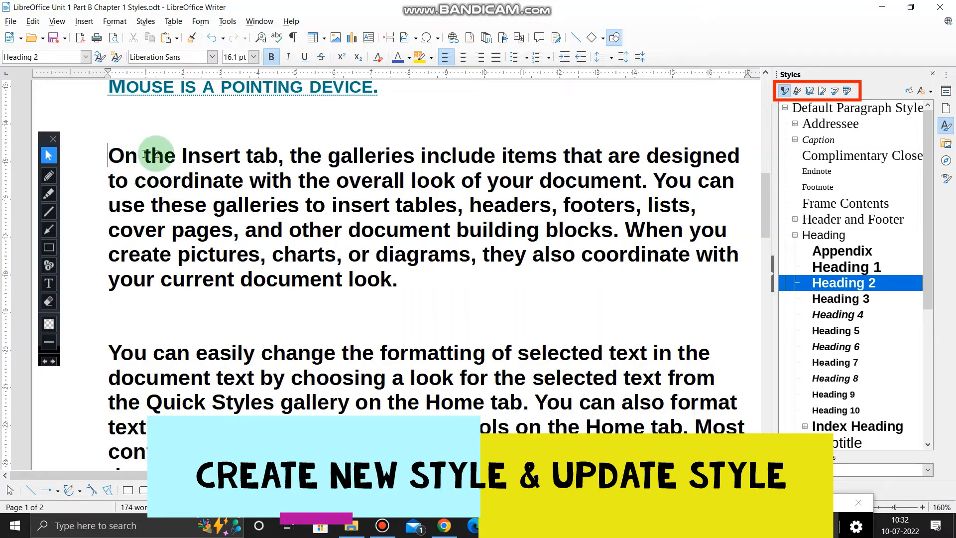
scroll(149, 159, up, 3)
drag(108, 166, 408, 171)
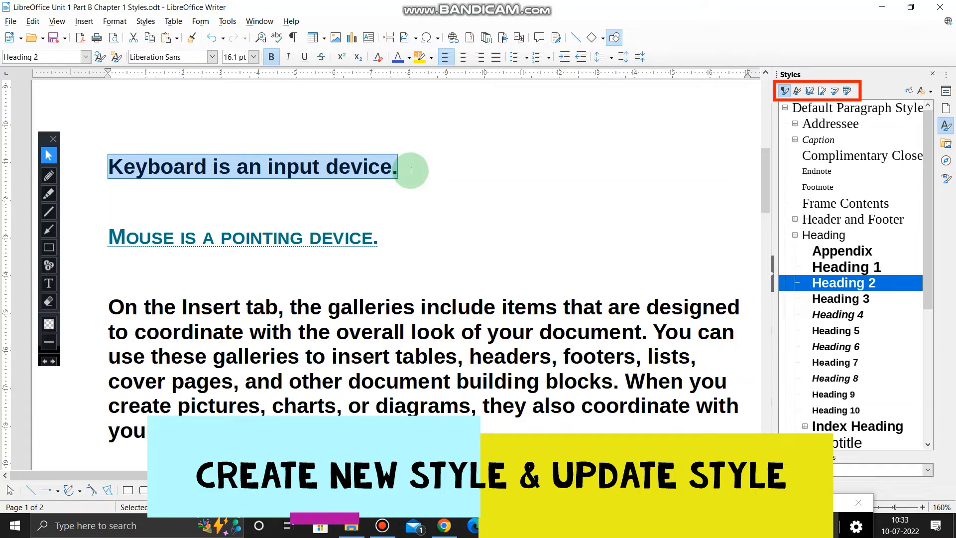
key(shift+F11)
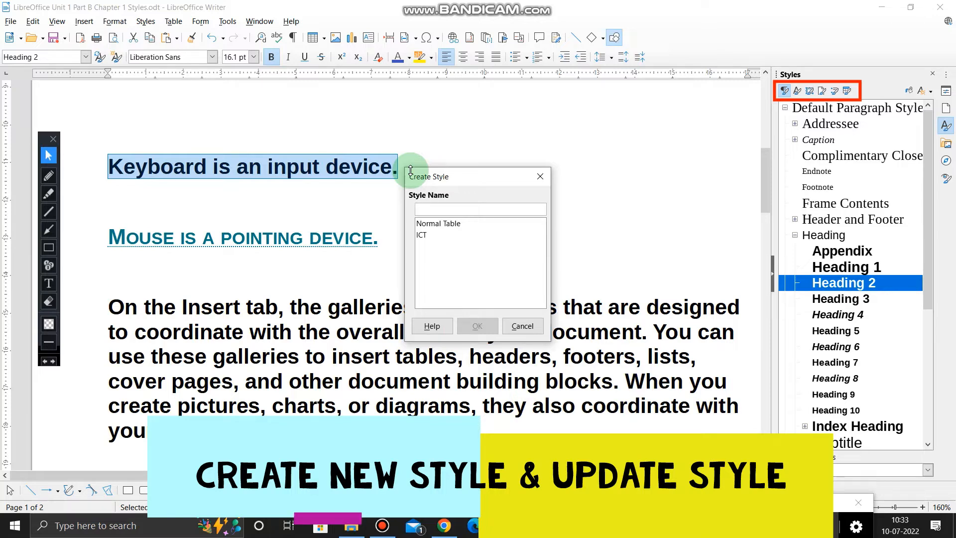
drag(410, 170, 601, 155)
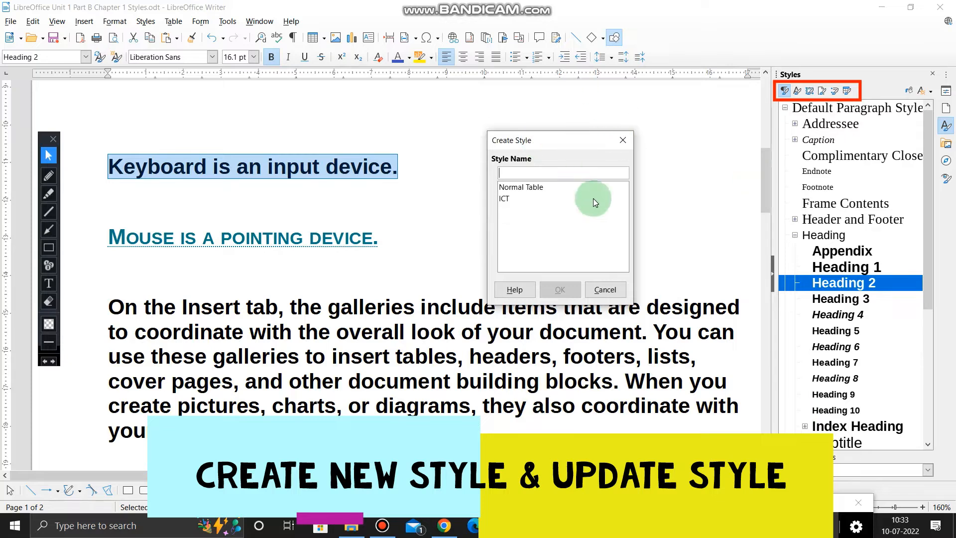
click(623, 139)
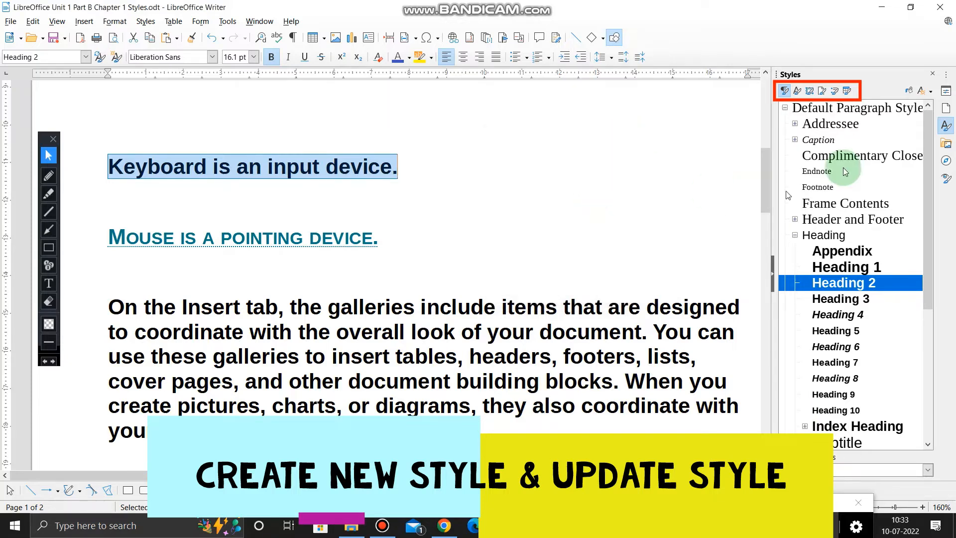
click(930, 94)
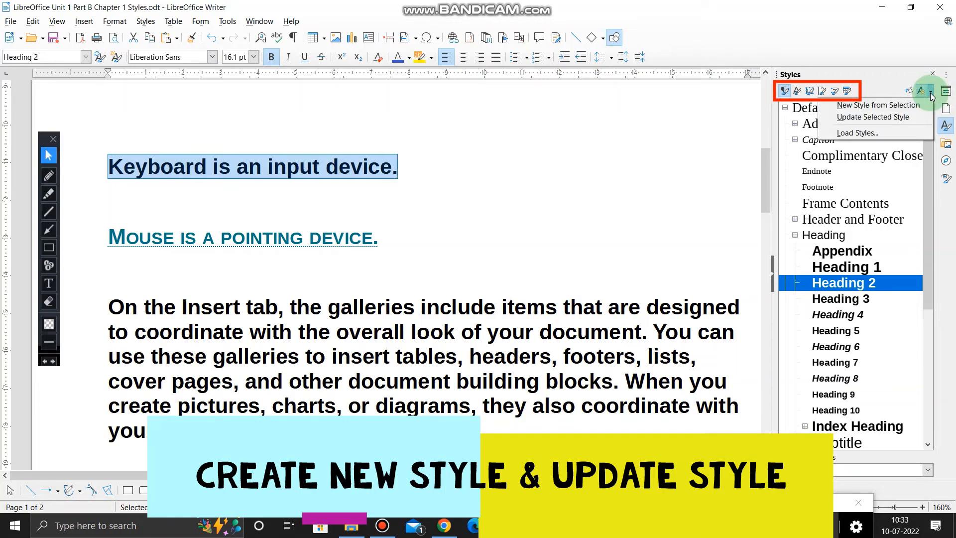
click(902, 103)
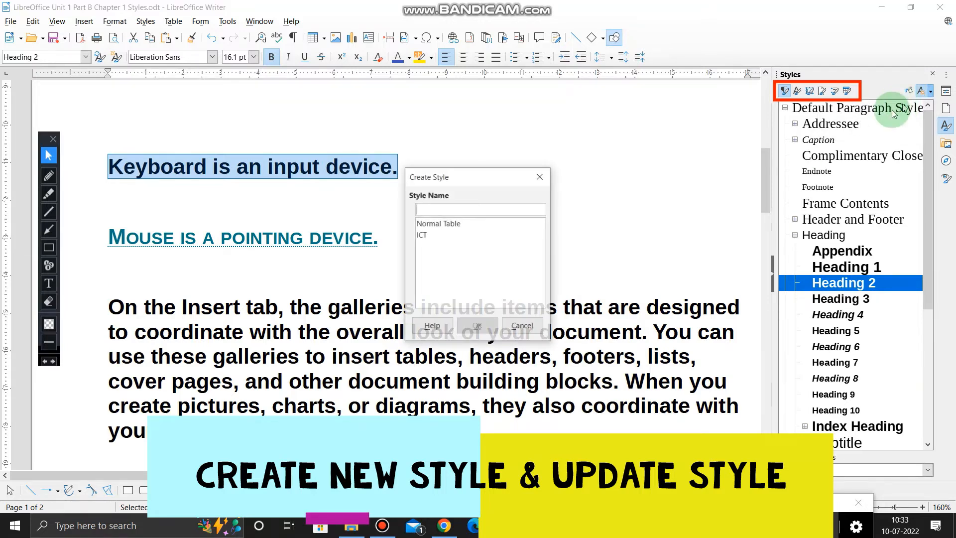
click(546, 178)
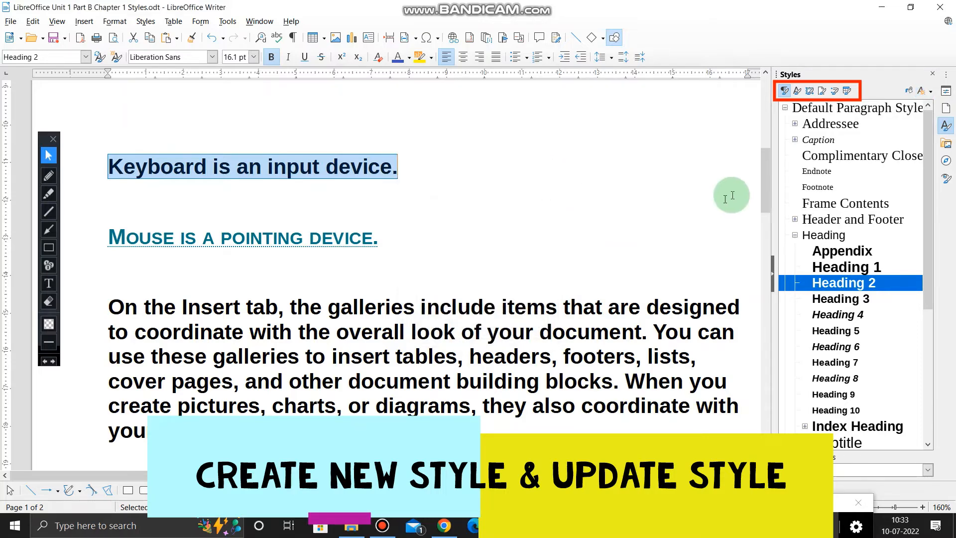
click(149, 23)
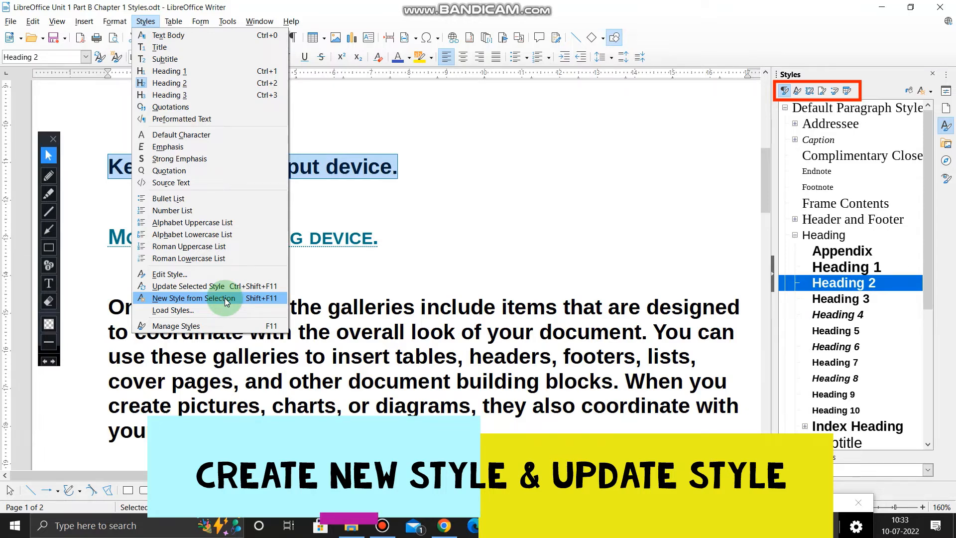
click(453, 345)
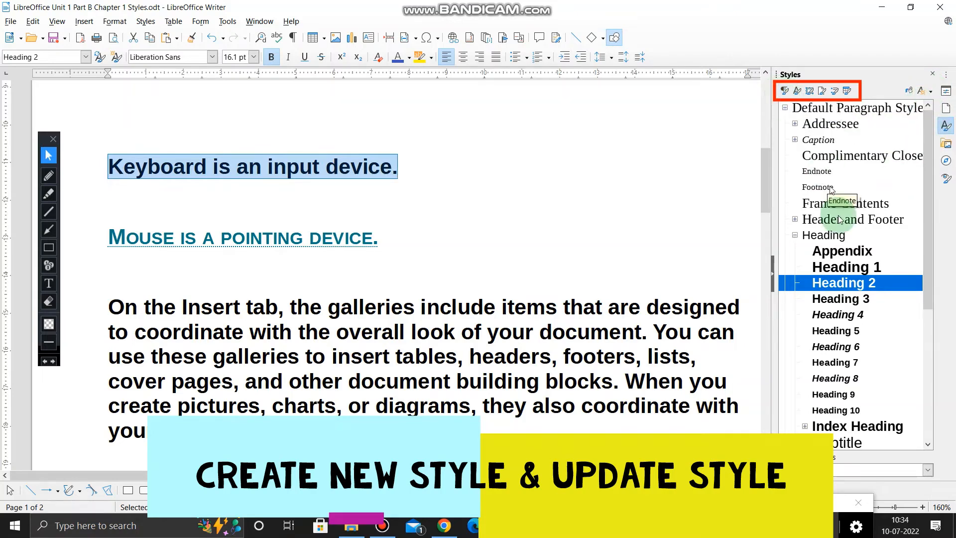
Collapse the Heading group and expand the Addressee group in the paragraph styles to view the custom style under it
click(821, 236)
click(795, 235)
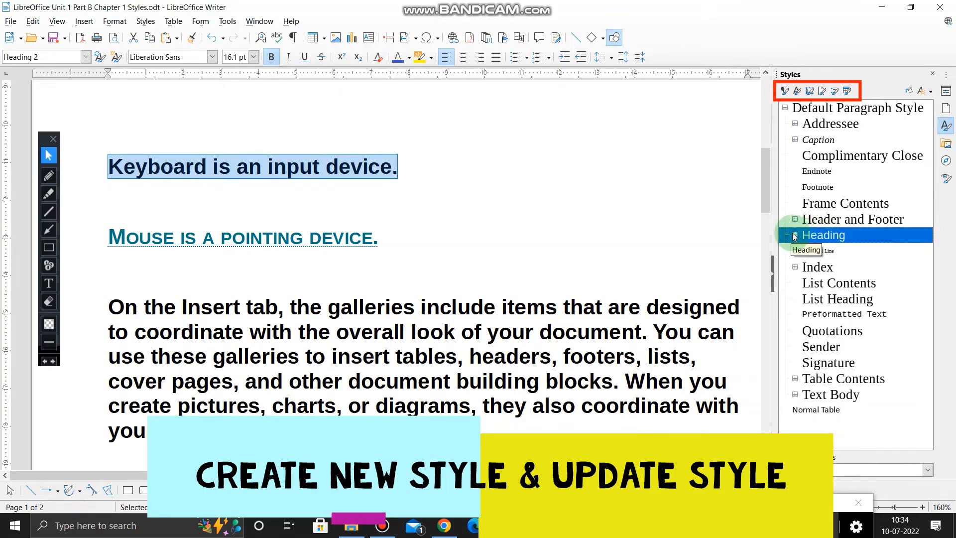
click(800, 125)
click(795, 123)
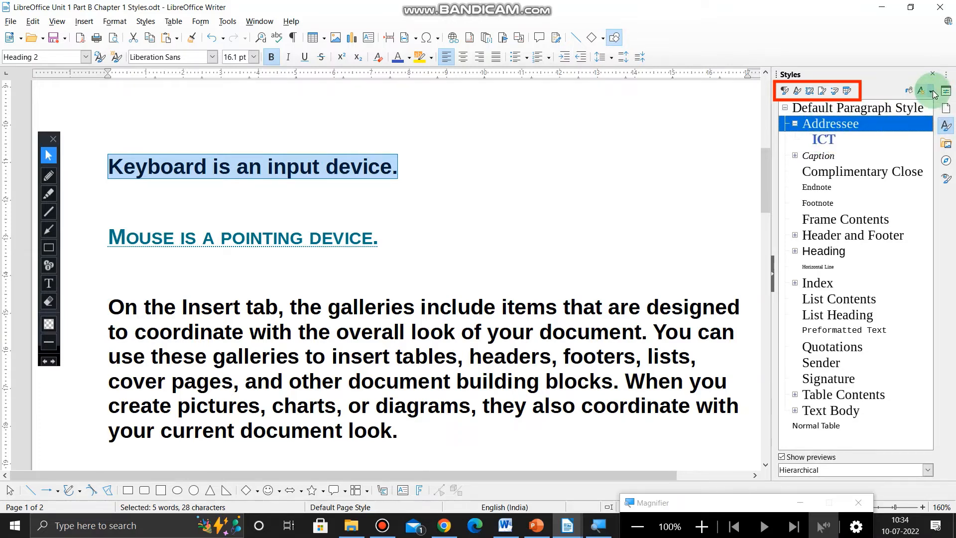
Create a new paragraph style named CBSE from the selected "Keyboard is an input device." line
click(931, 92)
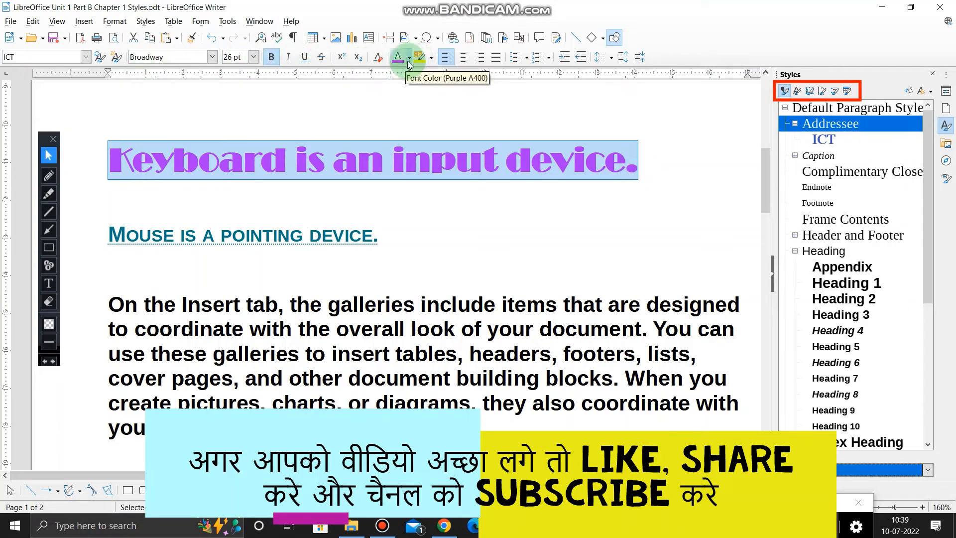
click(930, 95)
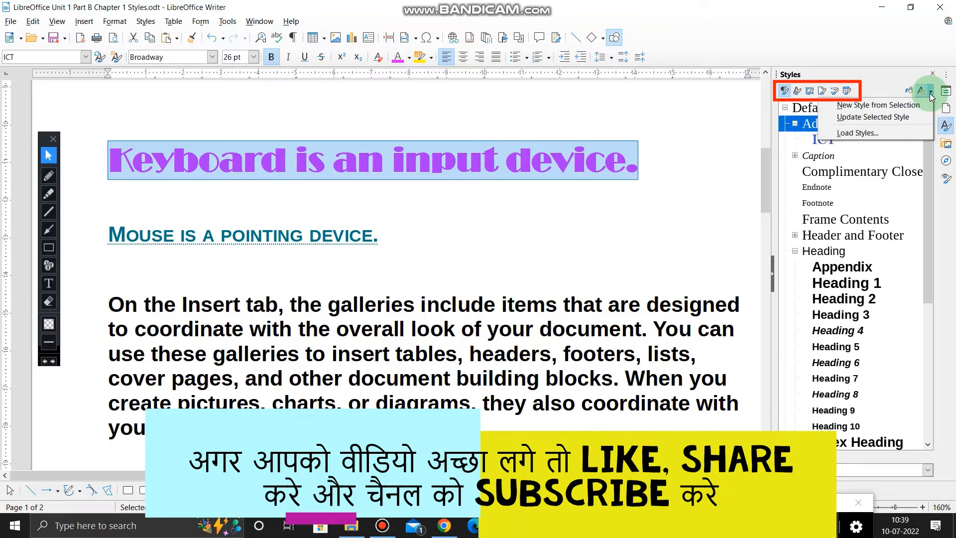
click(871, 101)
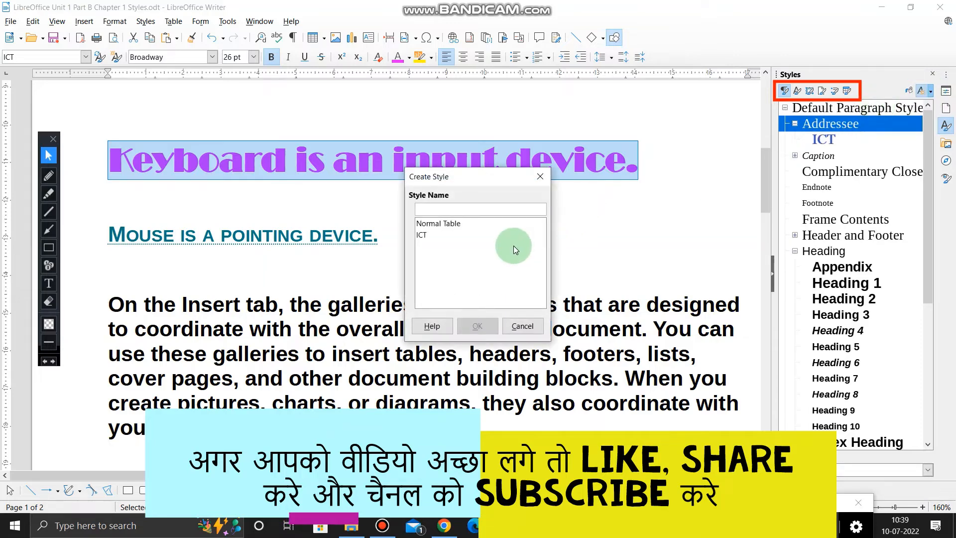
text(CBSE)
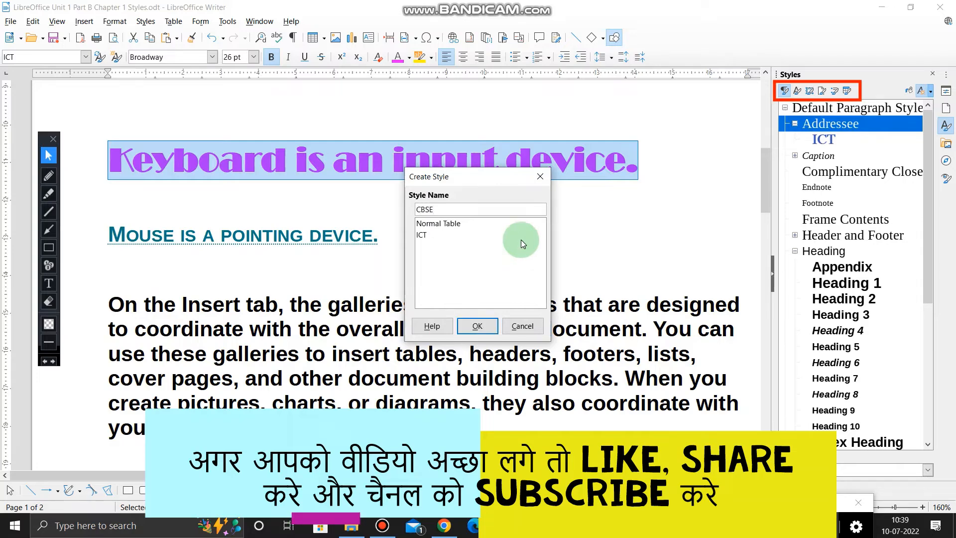
click(481, 333)
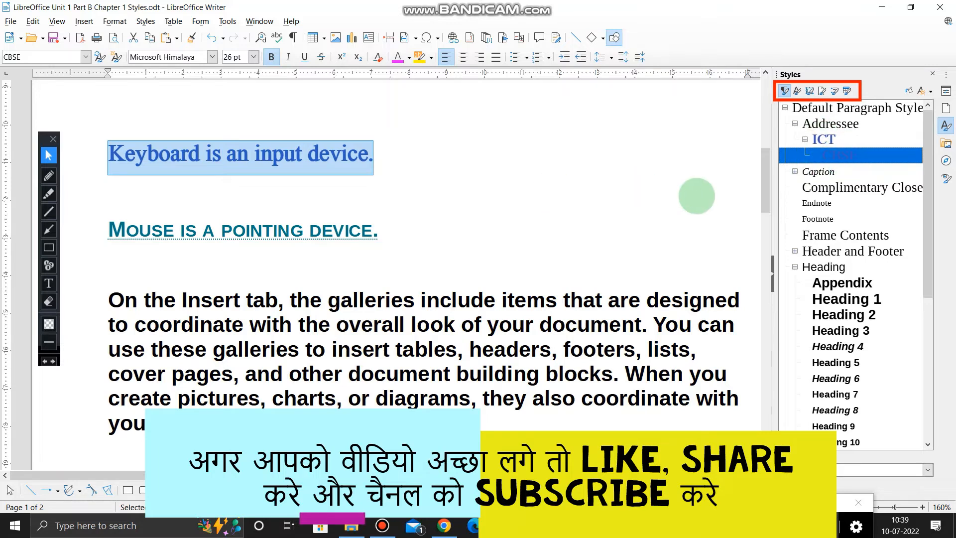
Modify the CBSE paragraph style to use the Broadway font at 28 pt
right_click(843, 154)
click(859, 176)
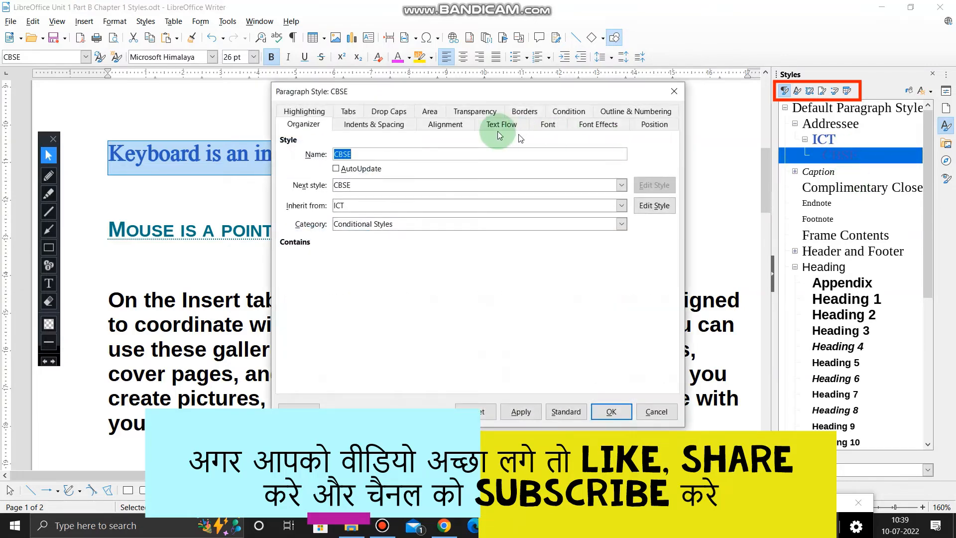
click(546, 129)
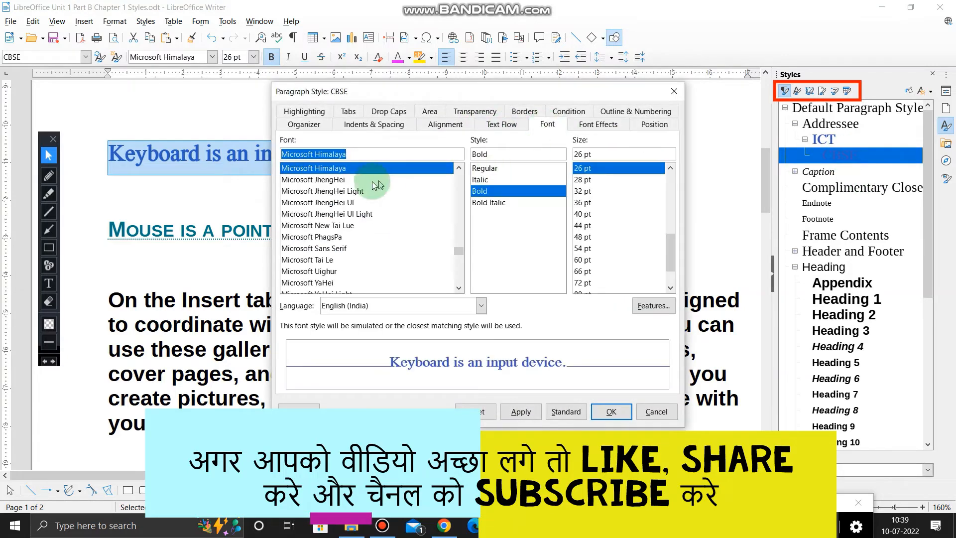
text(Broadway)
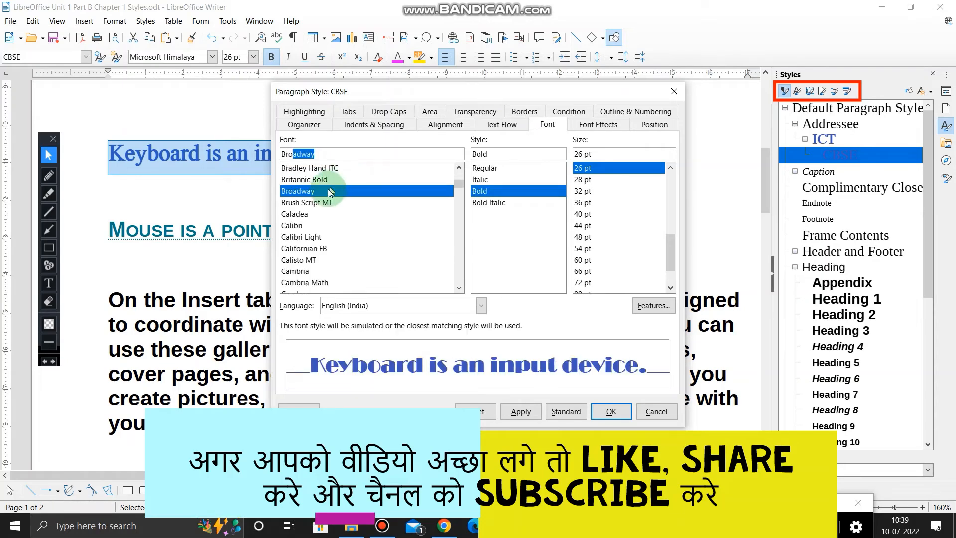
click(328, 192)
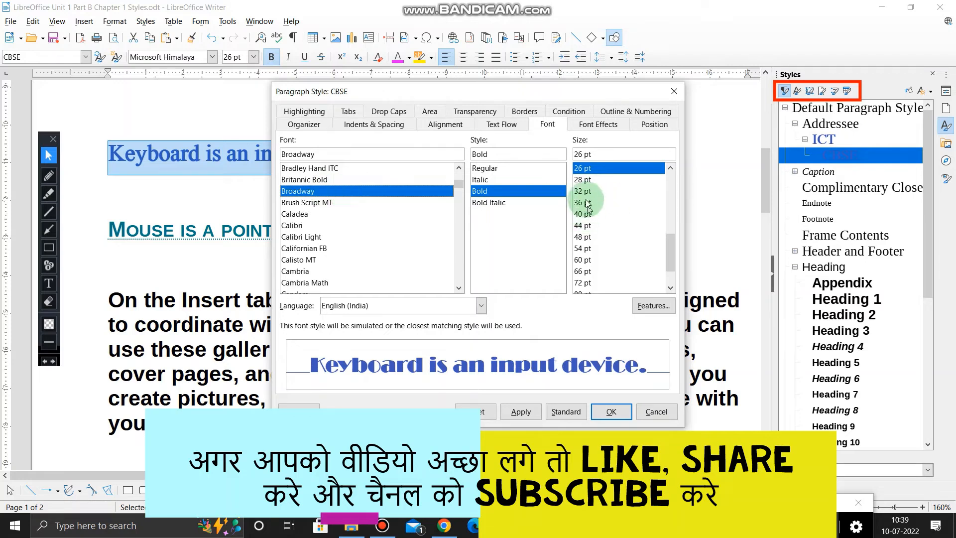
click(580, 180)
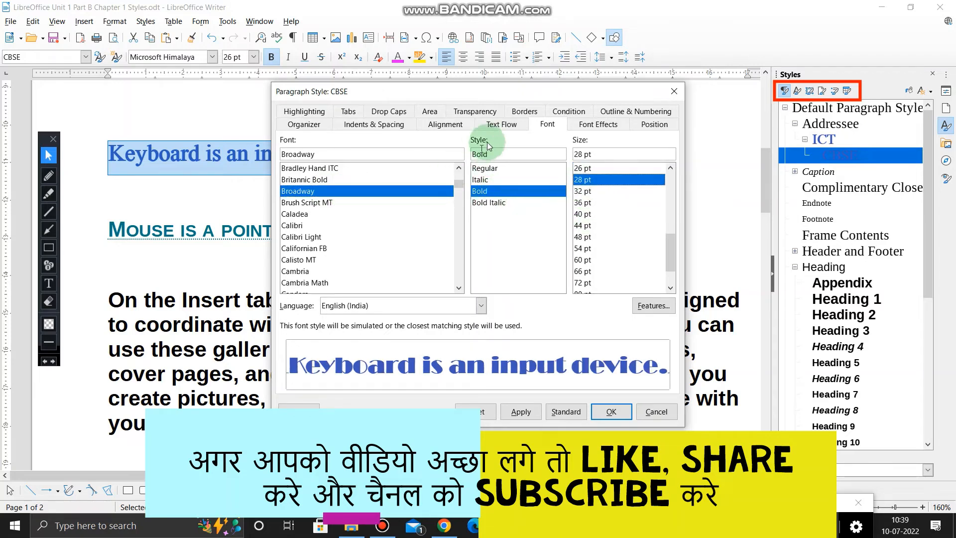
Set the CBSE style's font color to Purple A400 and confirm the style changes
click(595, 124)
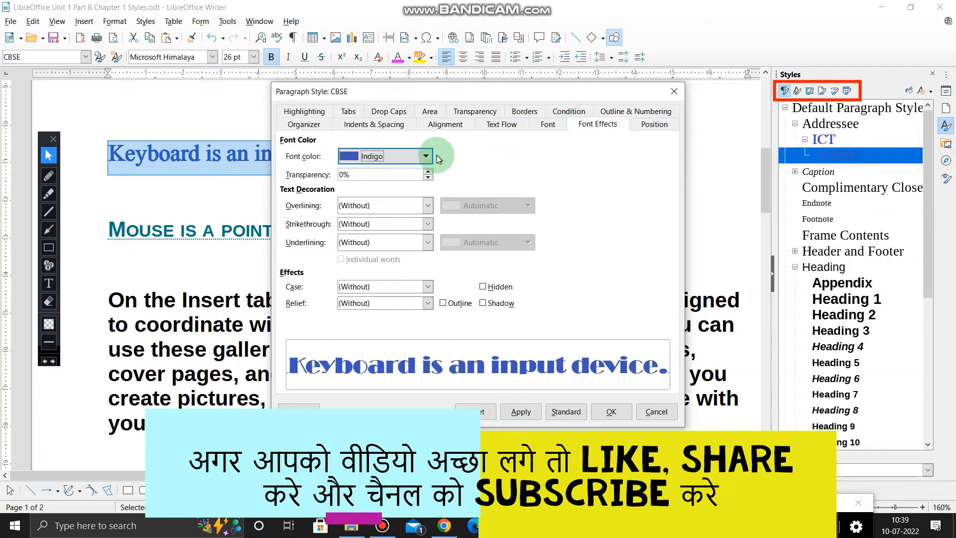
click(426, 156)
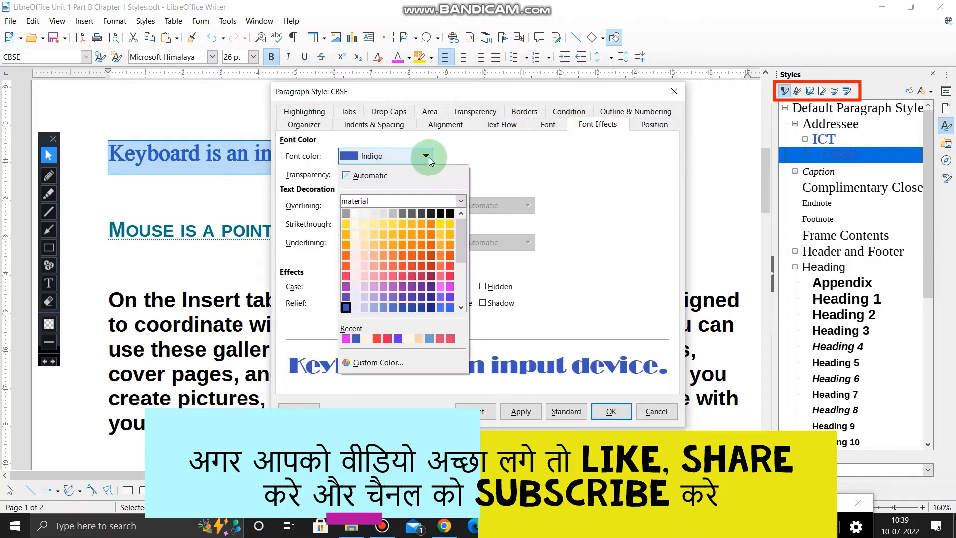
click(450, 287)
click(518, 411)
click(609, 411)
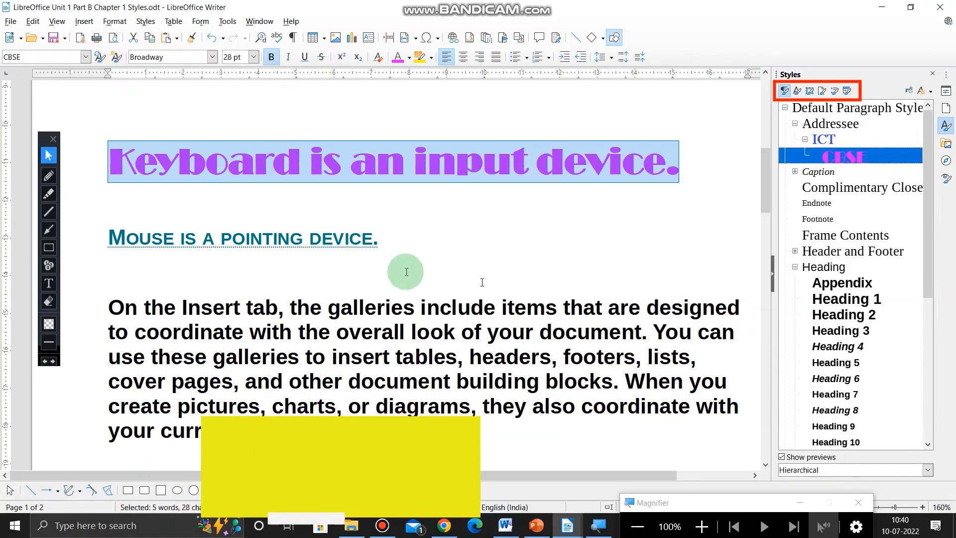
click(403, 162)
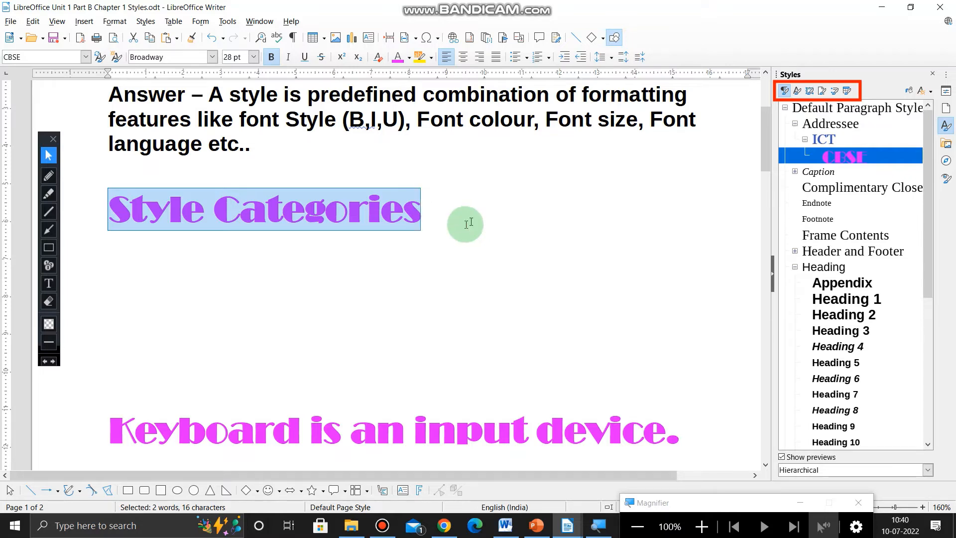
Modify the CBSE paragraph style's font to Calibri, Bold Italic, 40 pt
right_click(849, 158)
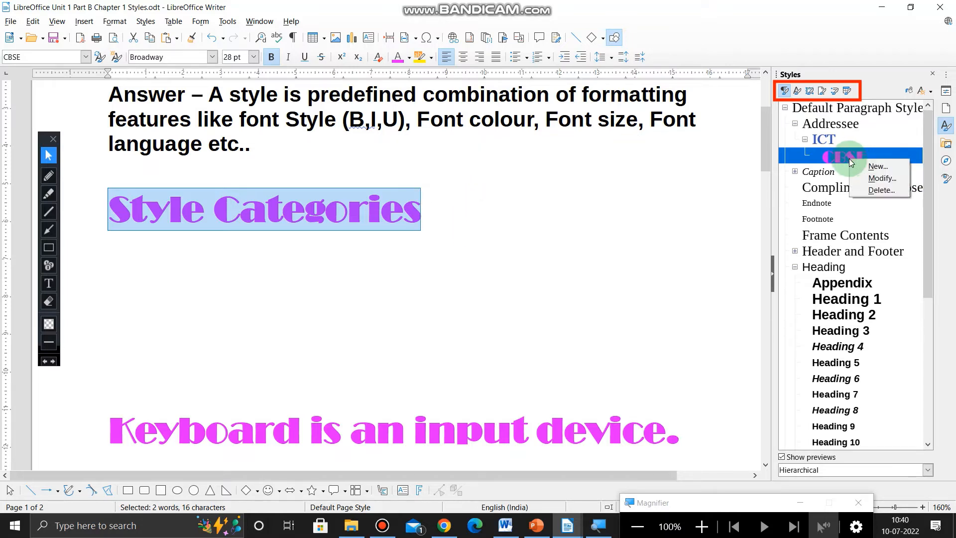
click(861, 183)
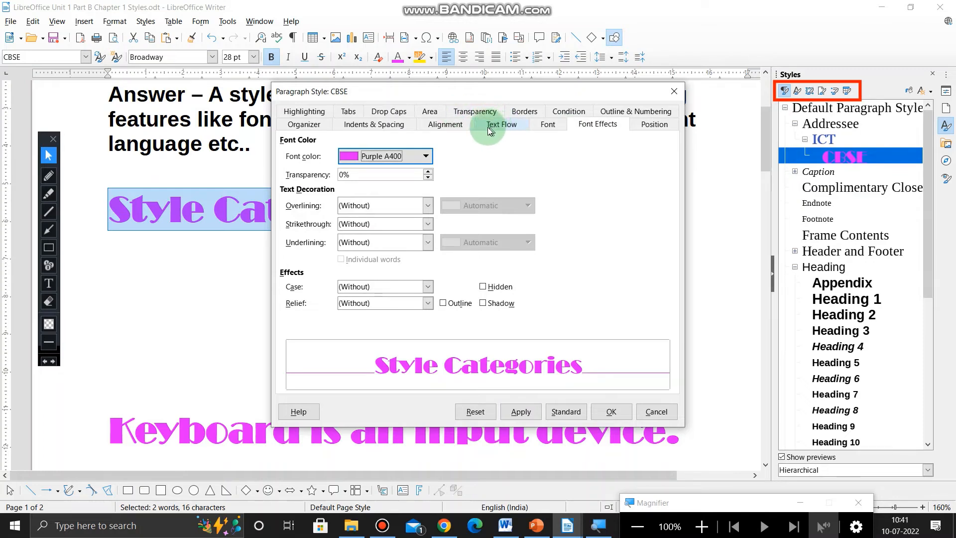
click(491, 124)
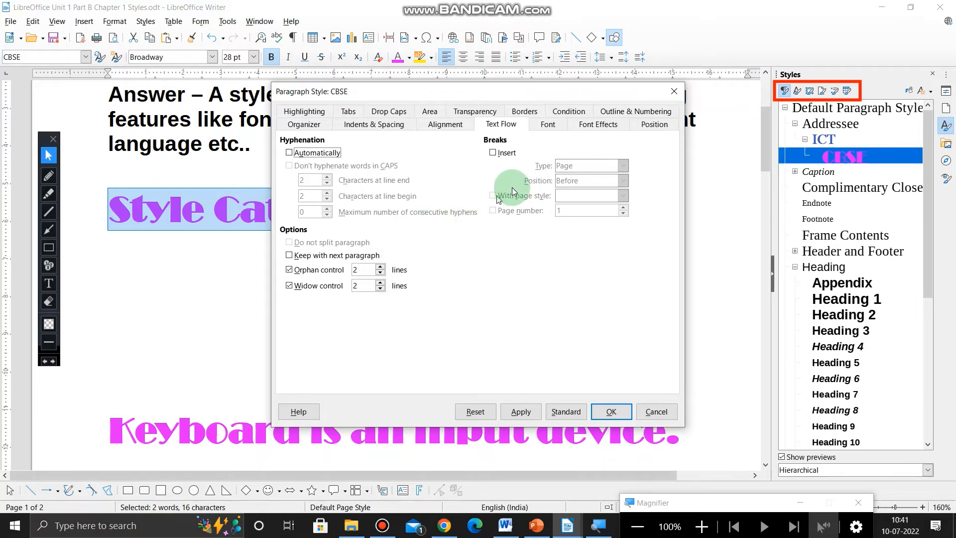
click(548, 125)
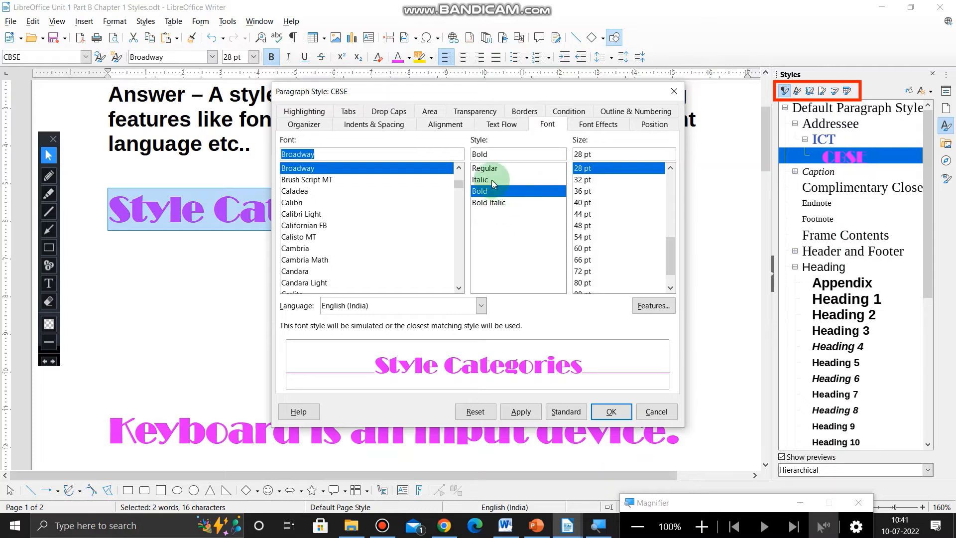
click(490, 202)
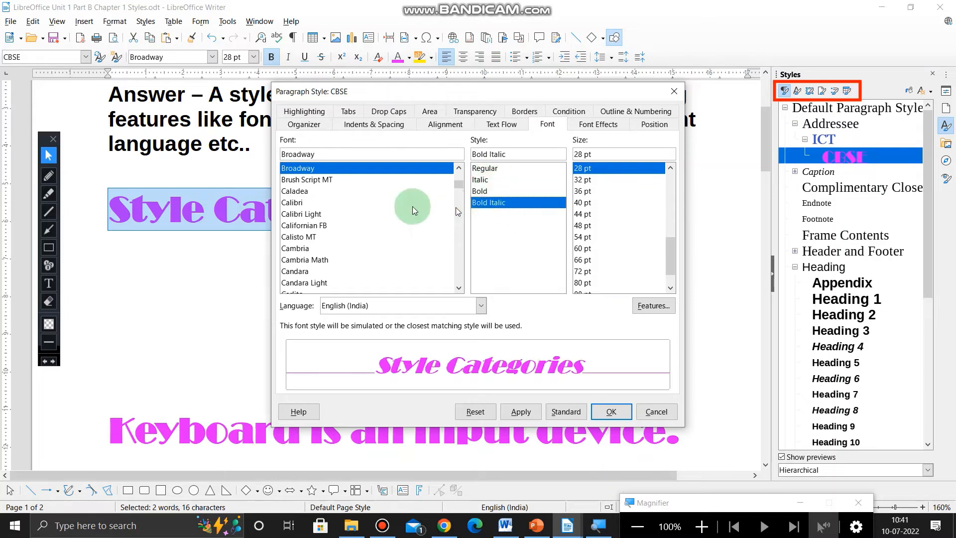
click(295, 203)
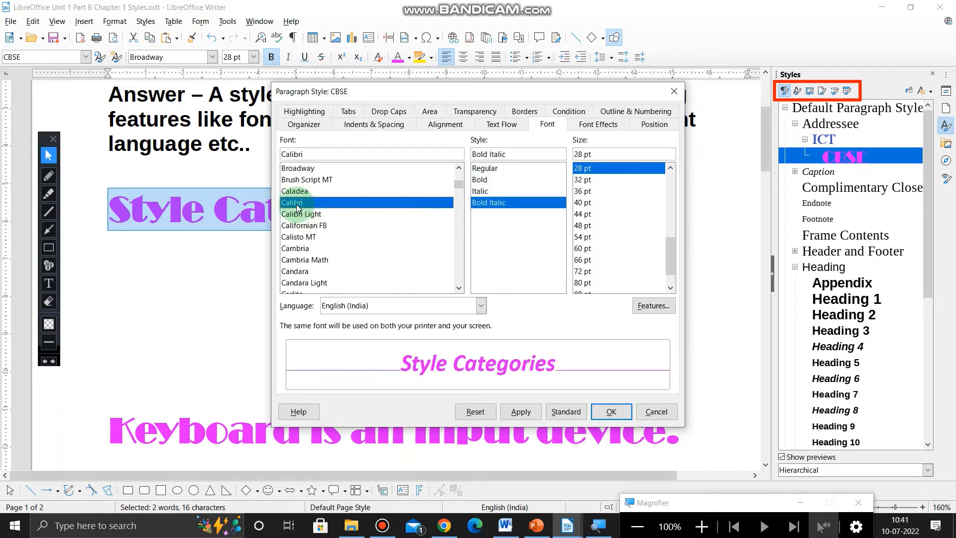
click(581, 203)
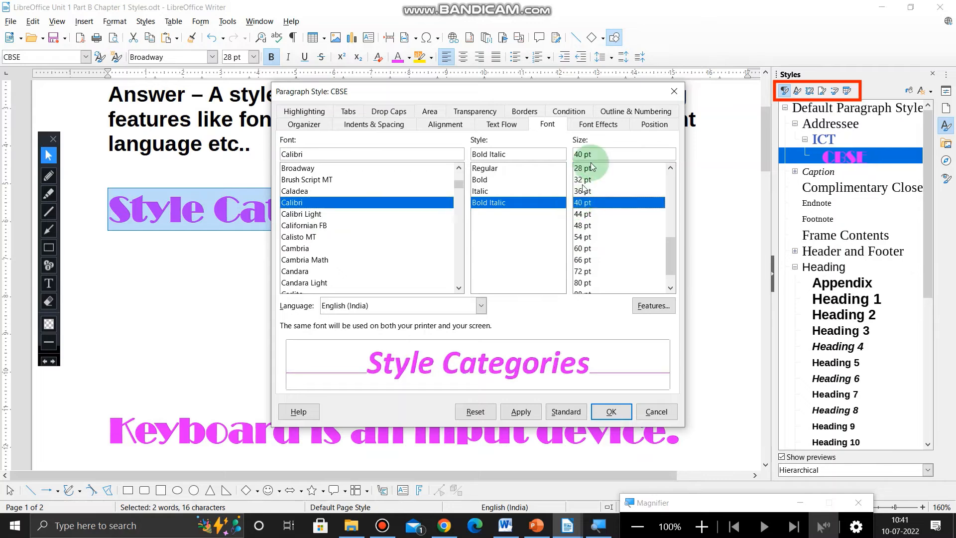
Set the CBSE style's font color to Pink A400 and apply the modified style to the document
click(597, 124)
click(427, 156)
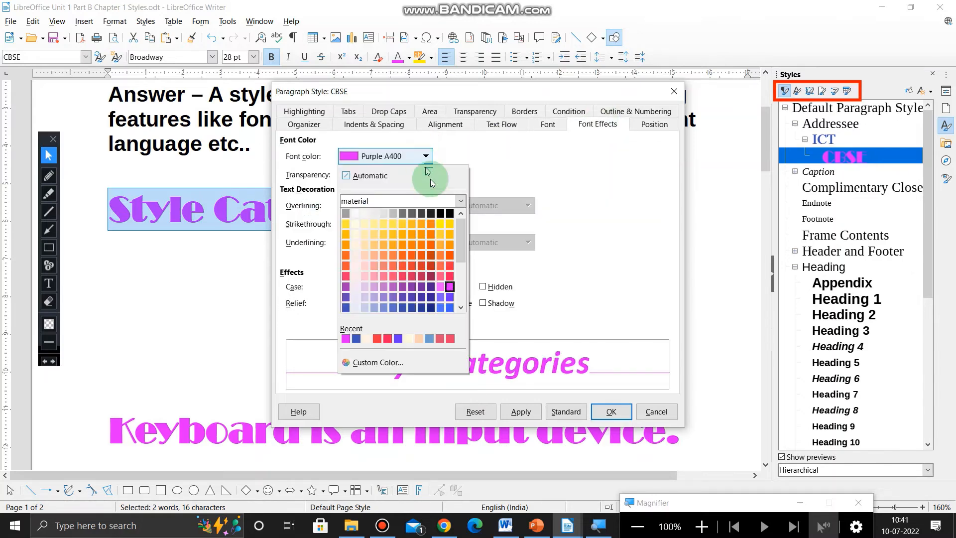
click(451, 275)
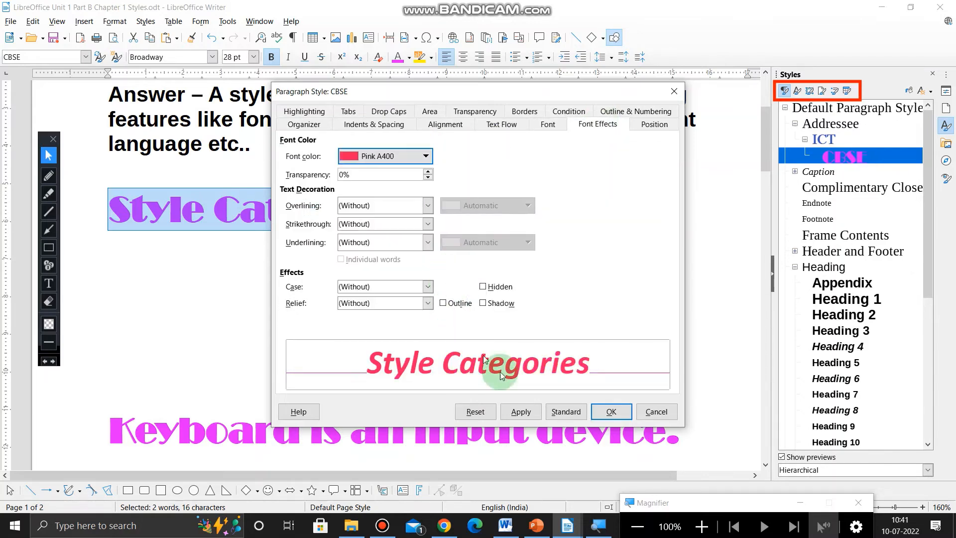
click(529, 414)
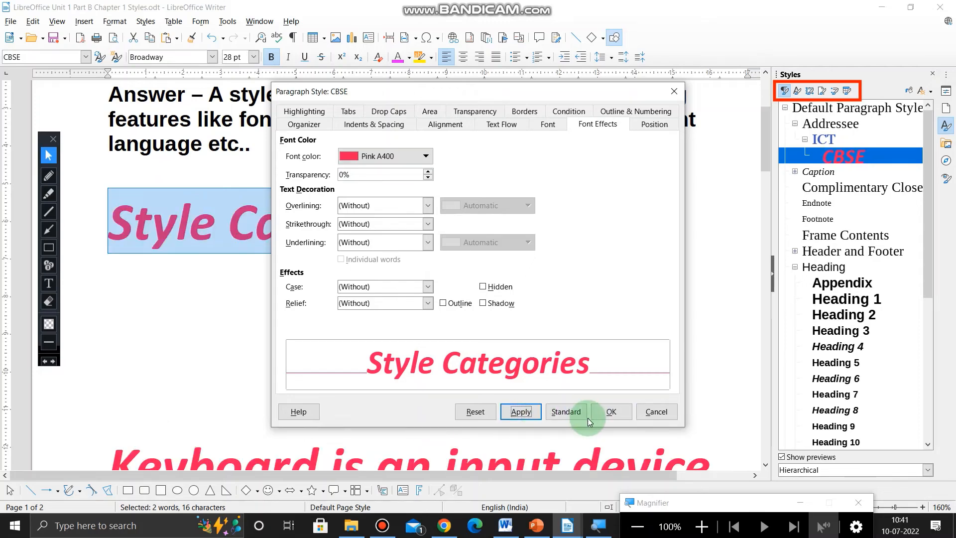
click(608, 414)
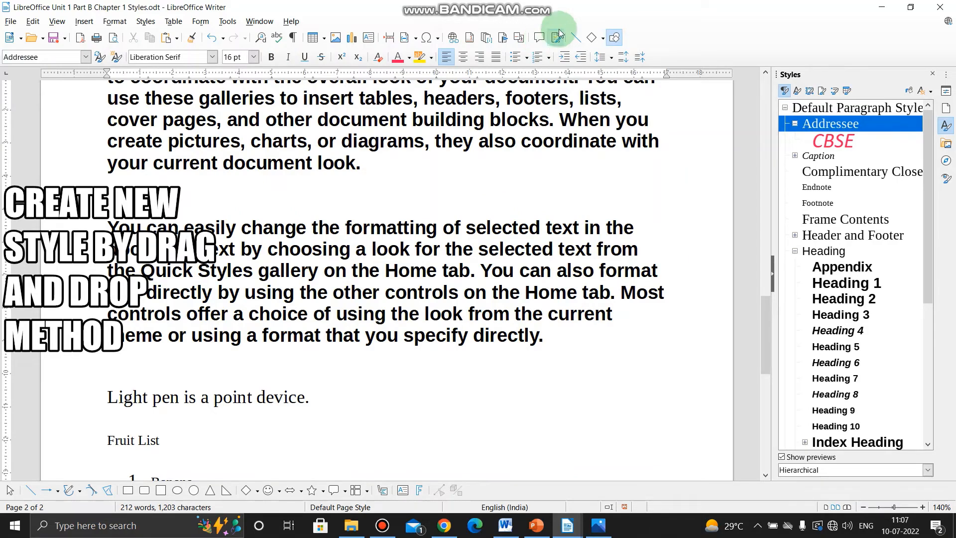
Format the line "Light pen is a point device." in Arial Black, 22 pt, with a recently used red font color
click(180, 398)
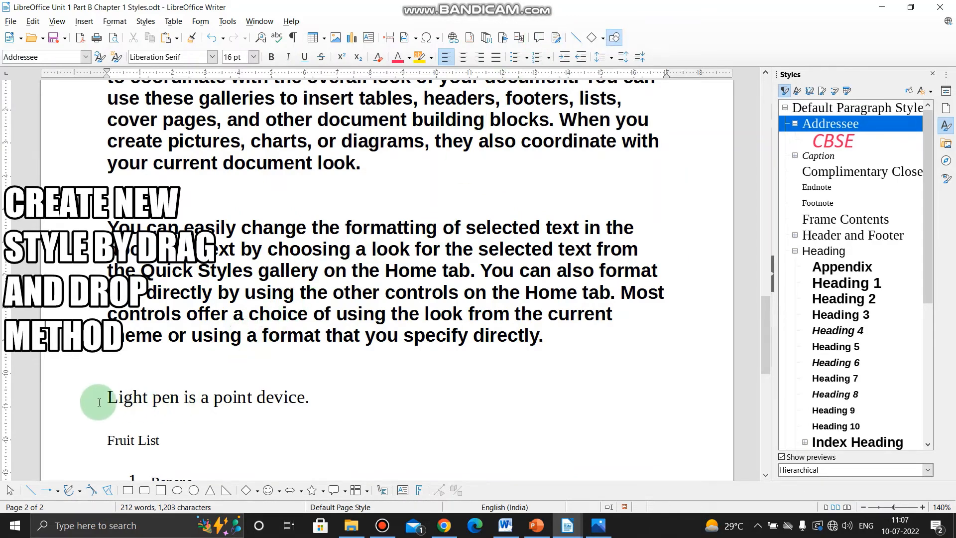
drag(108, 399, 308, 402)
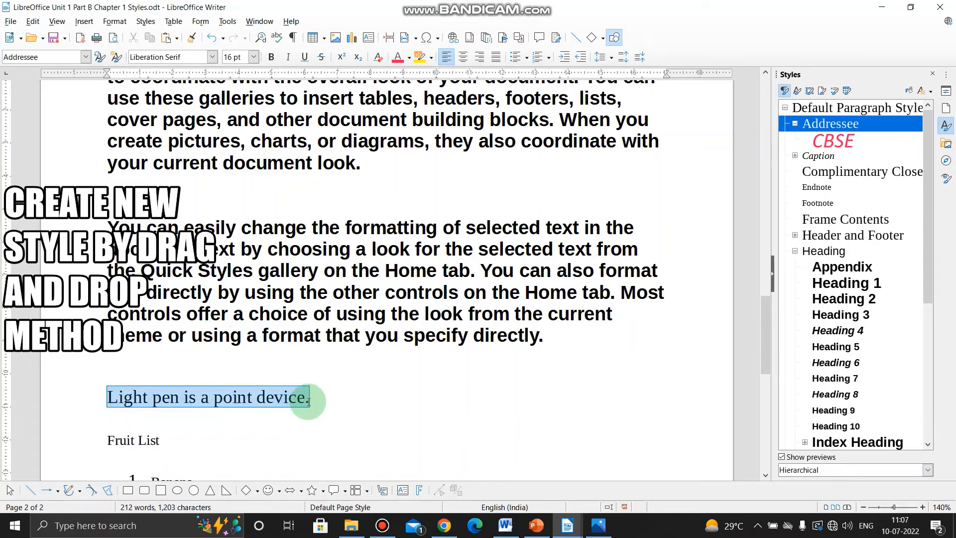
click(213, 57)
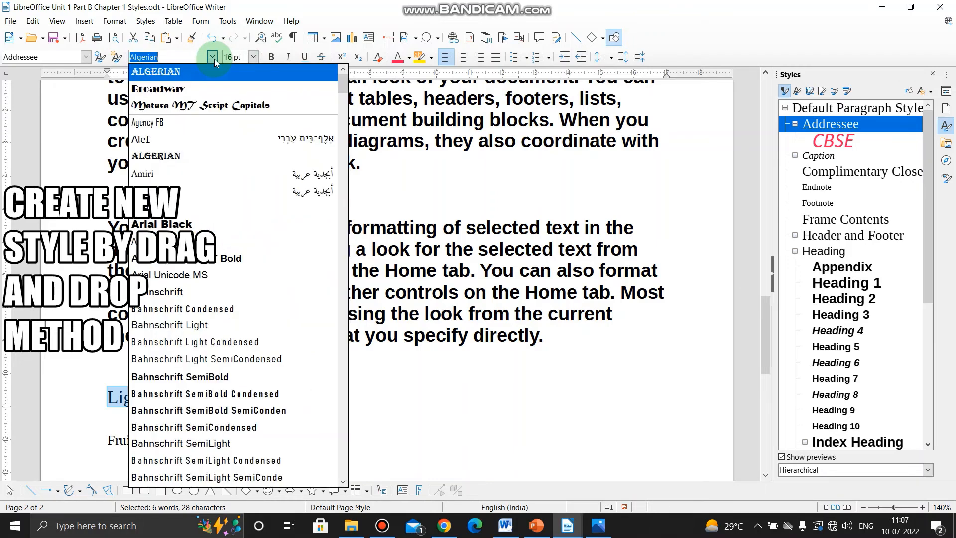
click(185, 225)
click(253, 56)
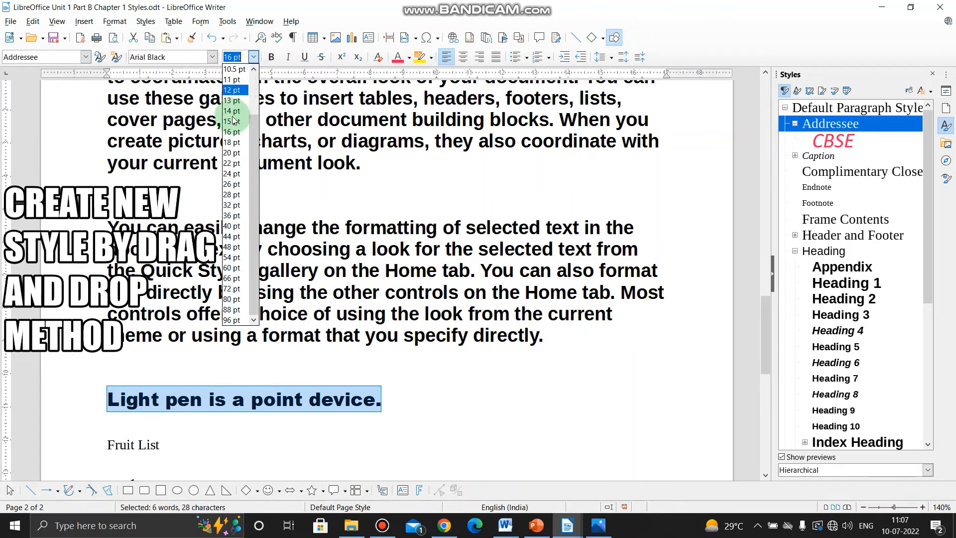
click(231, 163)
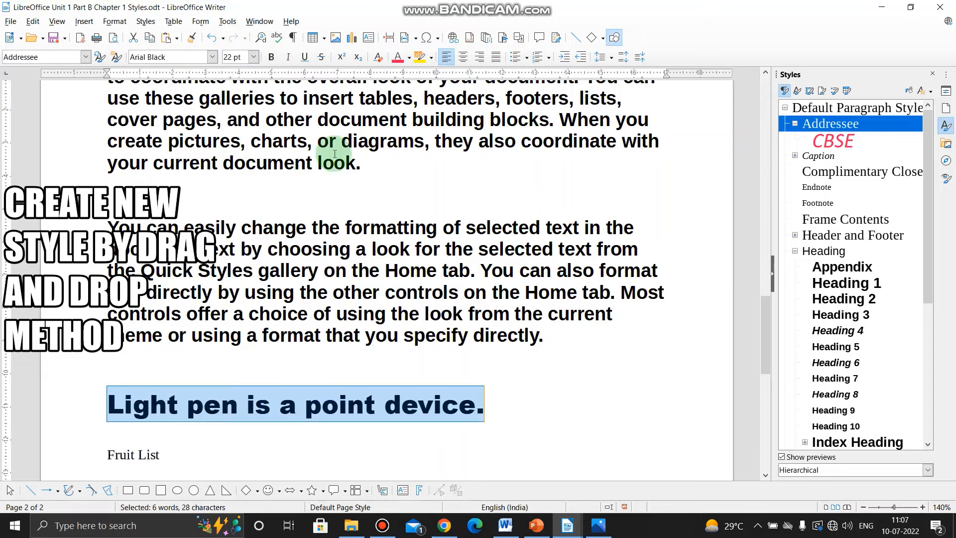
click(409, 58)
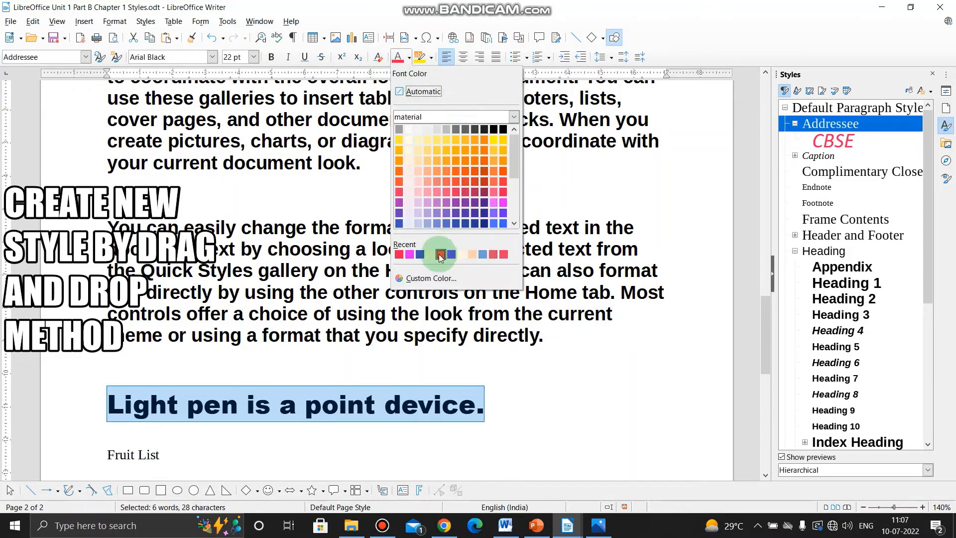
click(440, 255)
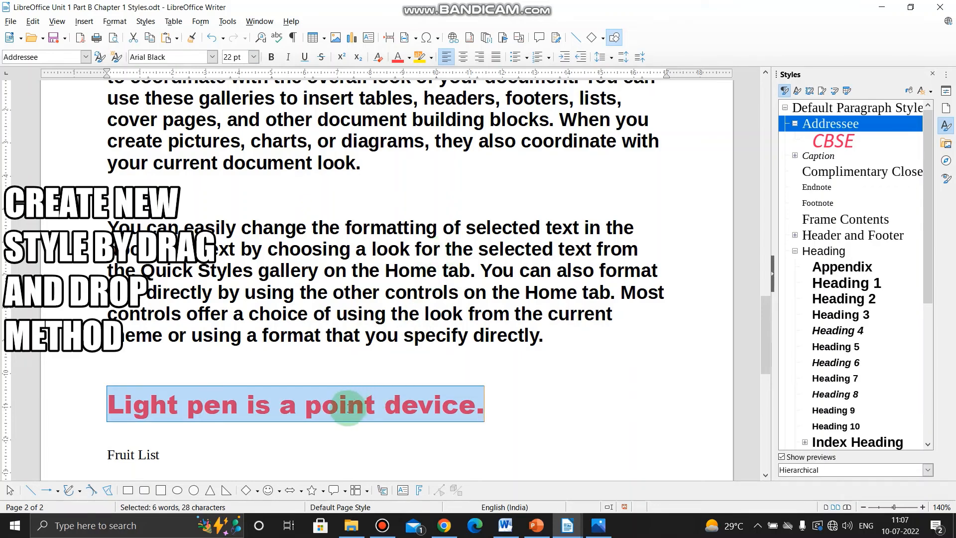
Create a new paragraph style named RED by dropping the selected "Light pen is a point device." line among the paragraph styles
drag(346, 413, 452, 406)
drag(739, 245, 836, 154)
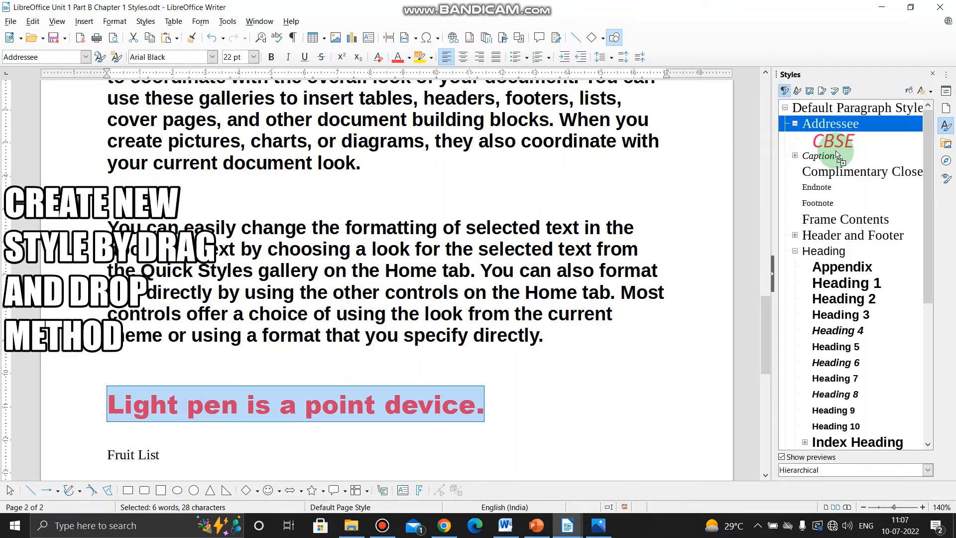
drag(837, 152, 836, 152)
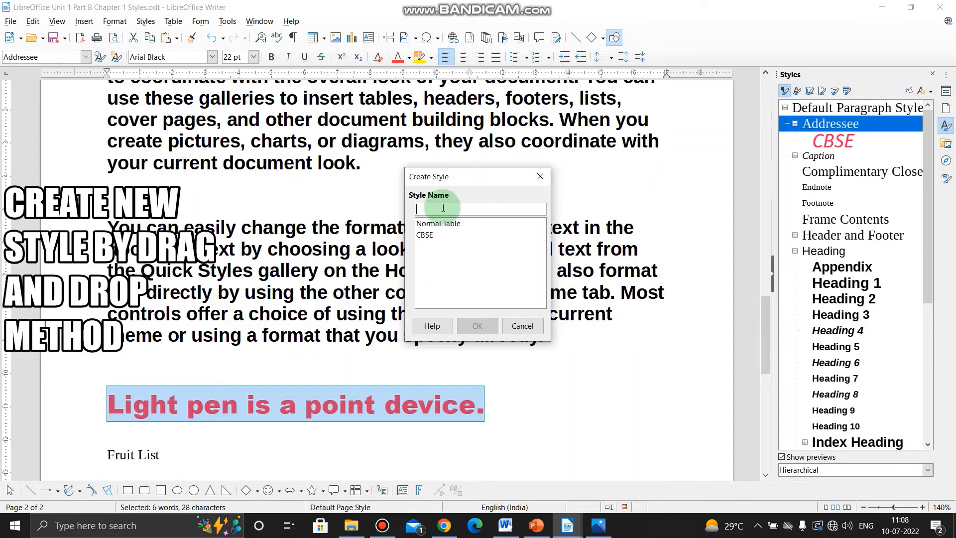
text(RED)
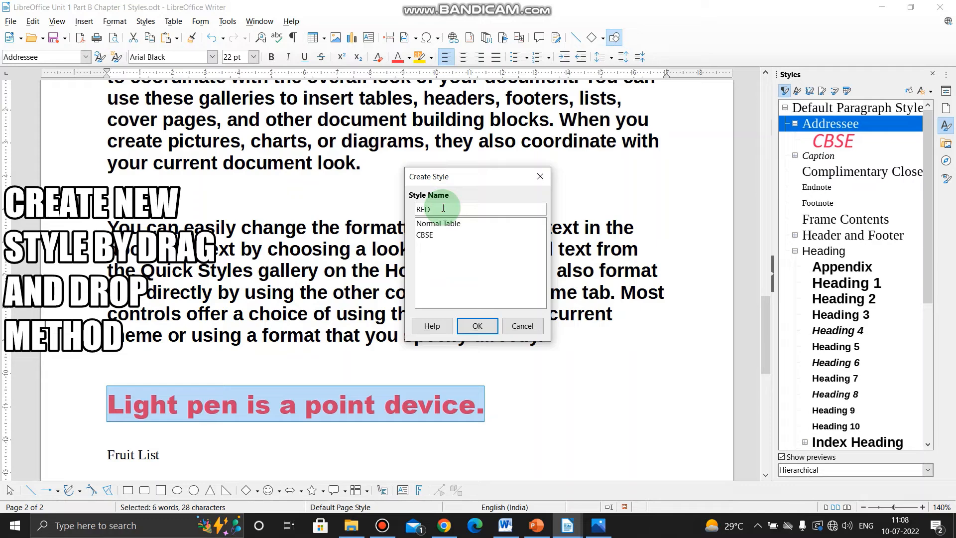
click(476, 325)
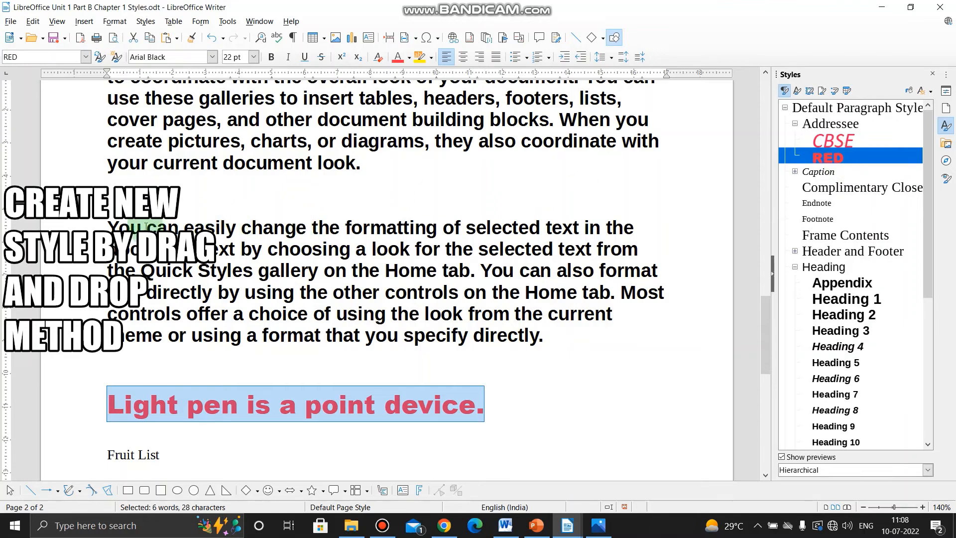
Apply the RED style to the whole paragraph beginning "You can easily change the formatting"
drag(107, 227, 561, 337)
double_click(832, 158)
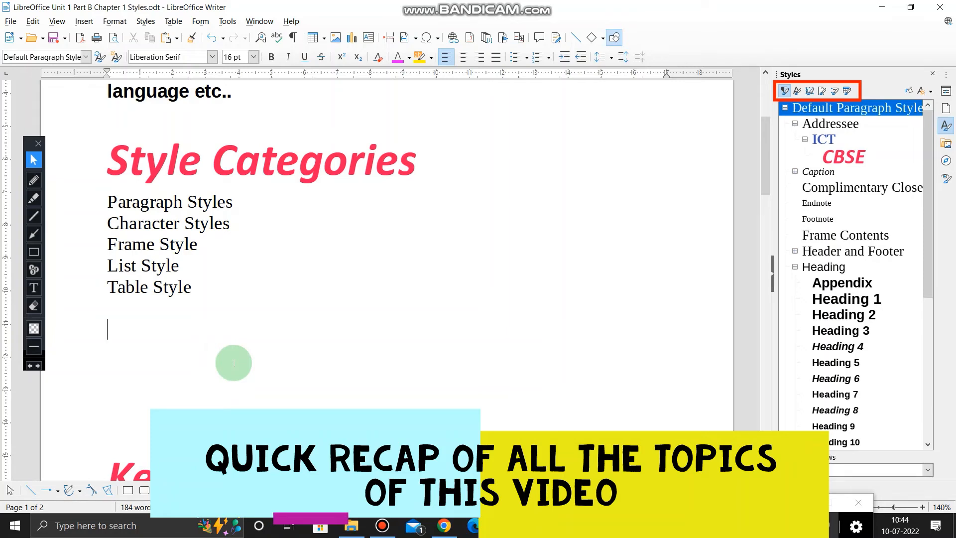
Review the styles definition, the style categories and the list of available paragraph styles
scroll(234, 362, up, 5)
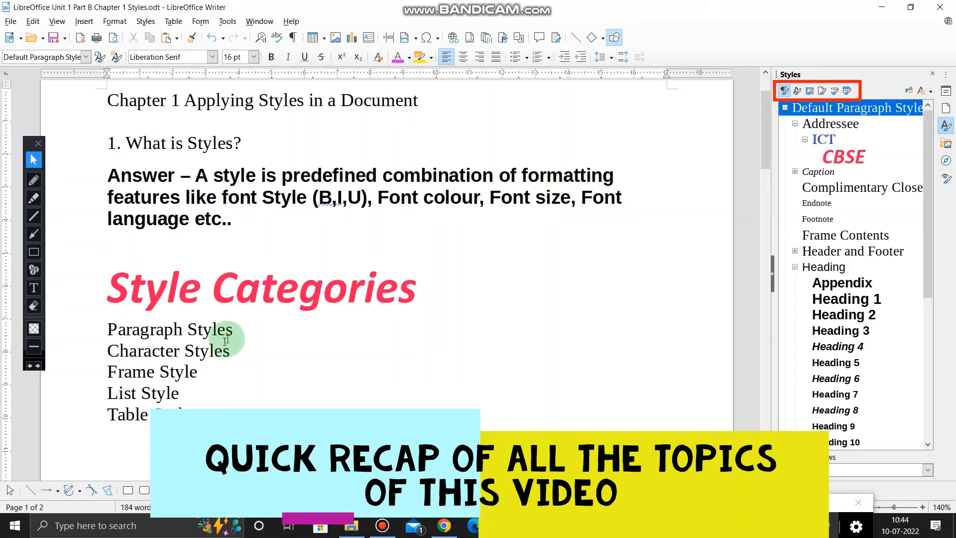
scroll(237, 325, down, 2)
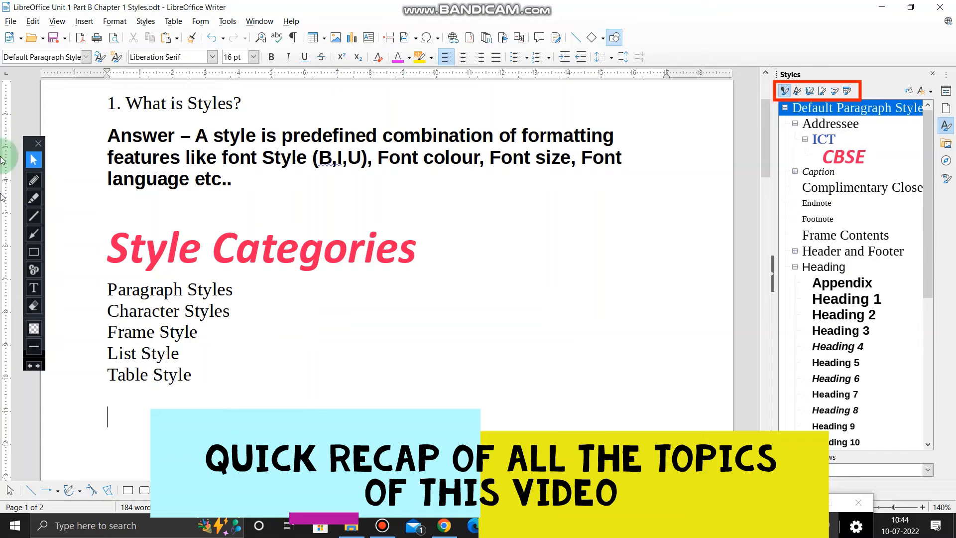
click(87, 58)
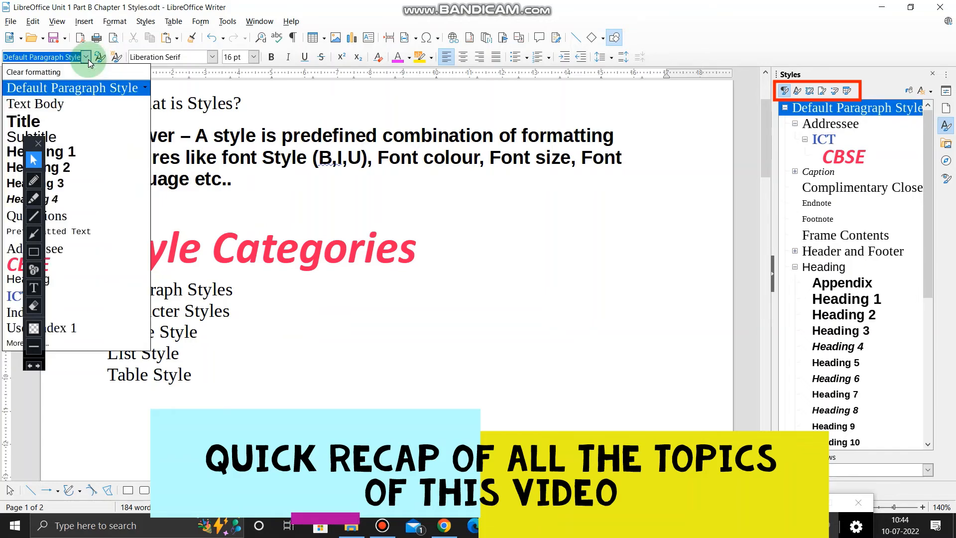
click(87, 59)
click(87, 58)
click(87, 59)
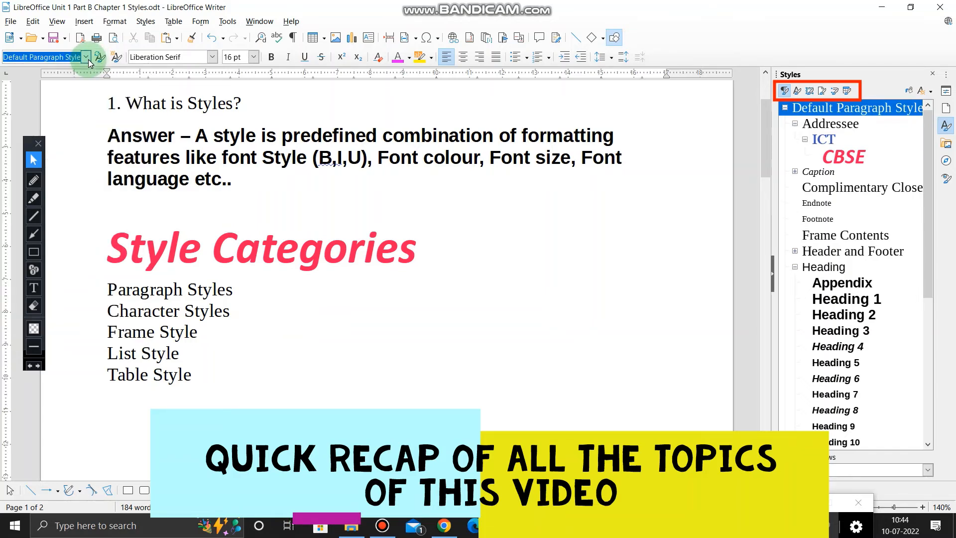
Check which paragraph style is used by the "Style Categories" heading and by each category line below it
click(218, 257)
click(234, 252)
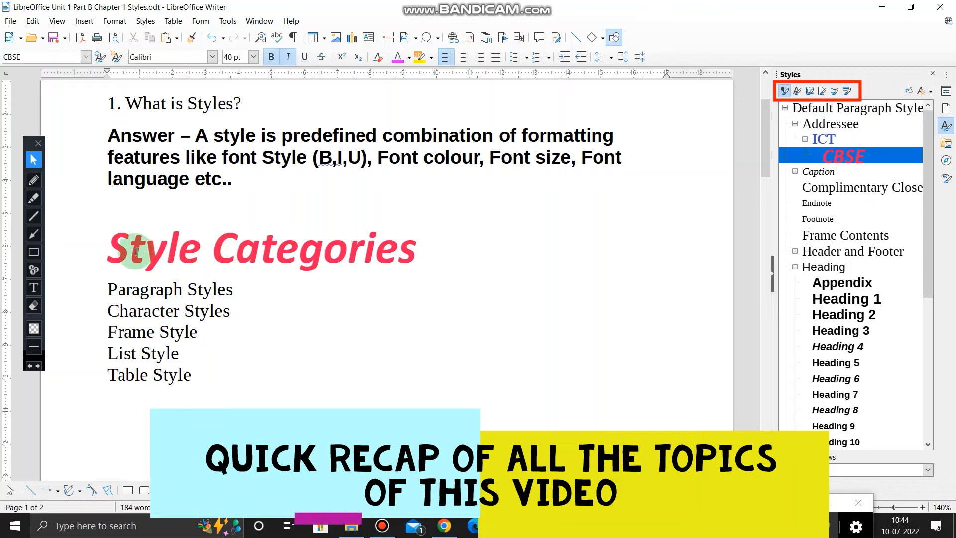
click(155, 287)
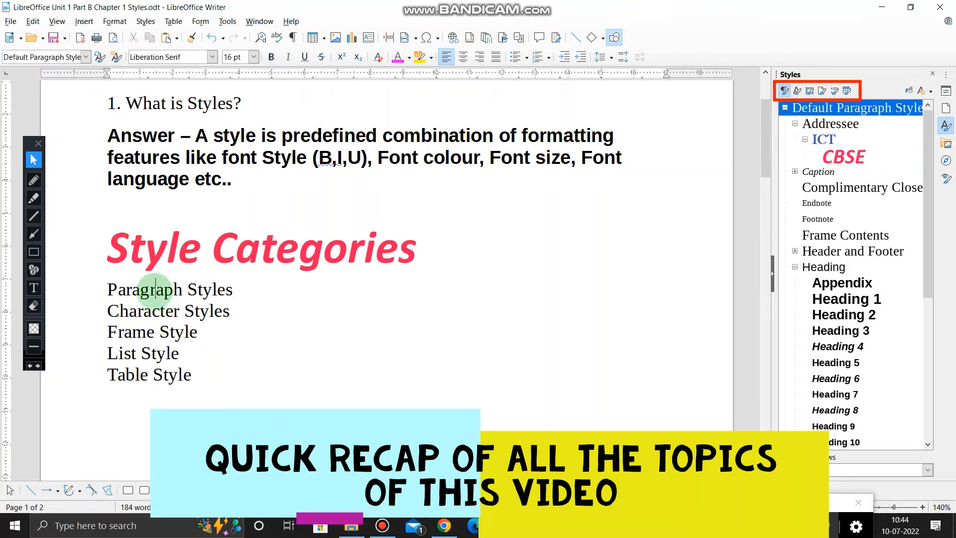
click(150, 313)
click(145, 331)
click(130, 353)
click(129, 377)
Add the line "Shortcut key – F11 To open a style pane" below the Table Style line, separated by a blank line
click(230, 381)
key(Return)
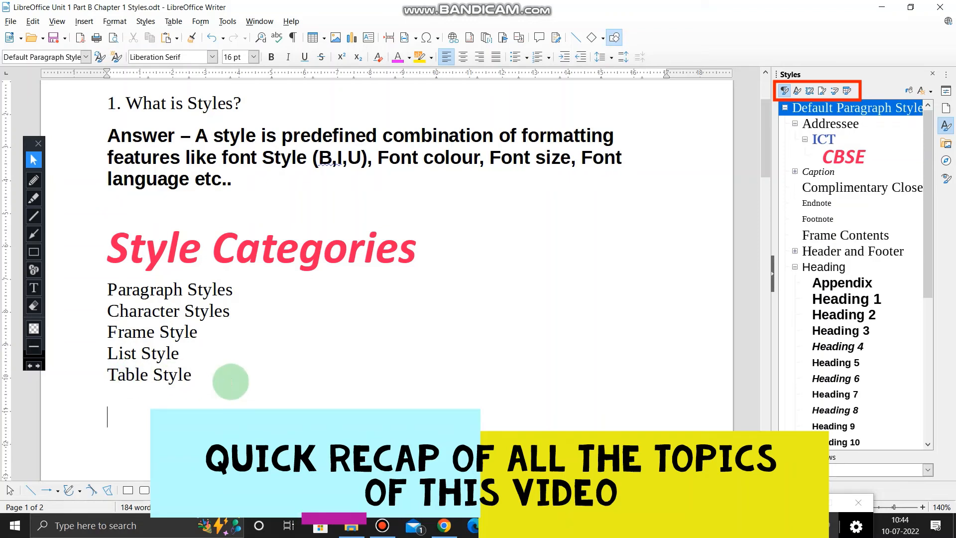
text(Shortcut)
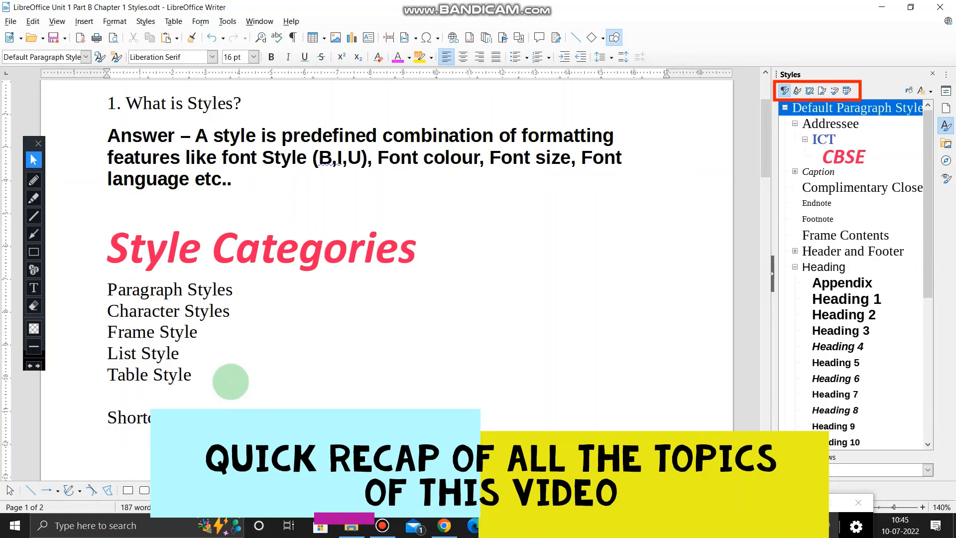
Add the line "Shift + F11 – Create a new style" under the F11 shortcut line
text(sHO)
key(BackSpace)
key(BackSpace)
key(BackSpace)
text(s)
key(BackSpace)
text(Shift =)
key(BackSpace)
text(+)
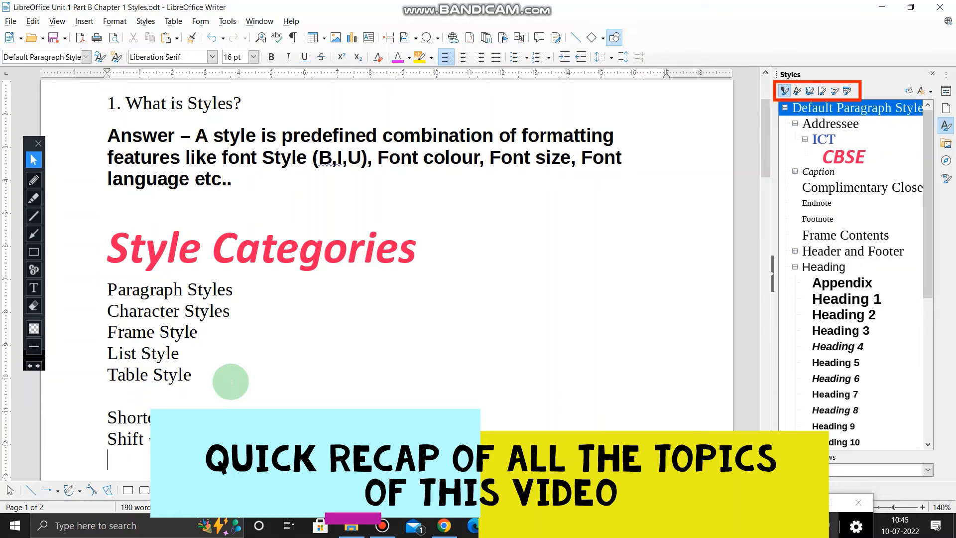
Add the line "Ctrl + Shift + F11 - Modify Style" directly under the Shift + F11 line, without a blank line between them
text(s)
key(BackSpace)
text(cT)
key(BackSpace)
key(BackSpace)
text(Ctrl + Shift + F11)
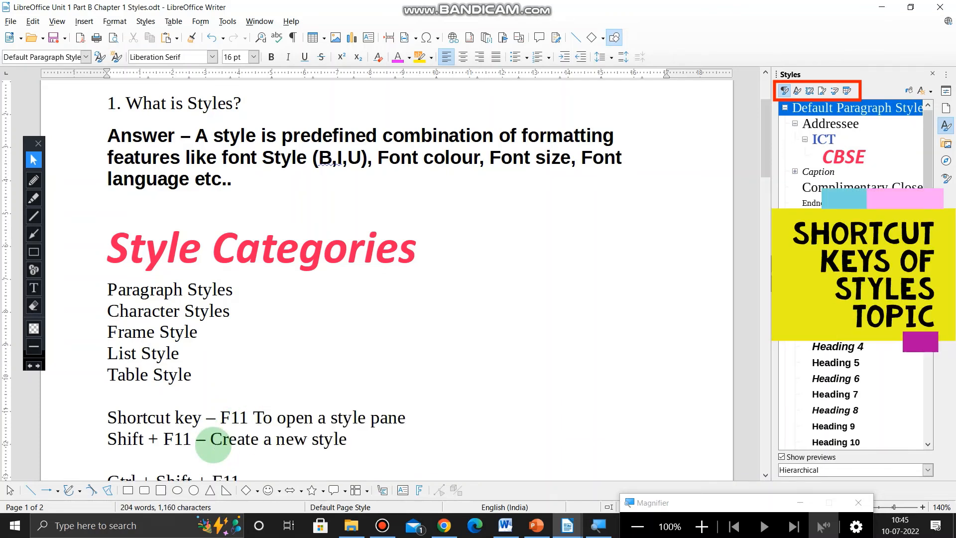
key(Delete)
click(240, 459)
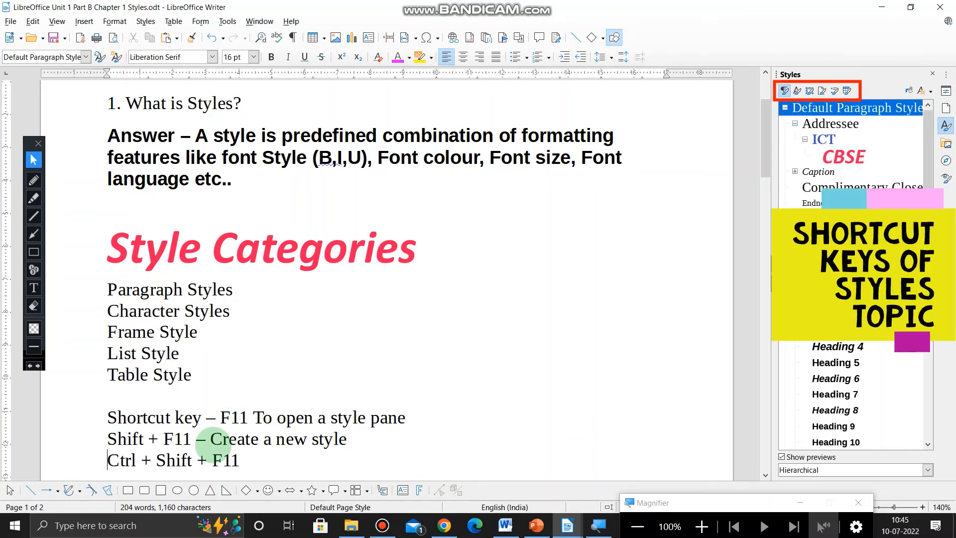
text(- Modi)
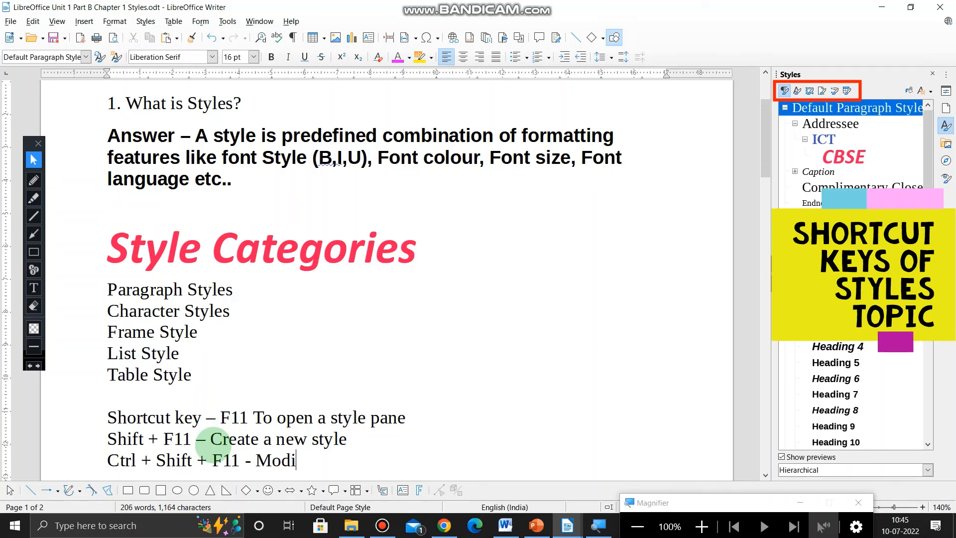
text(fy Style)
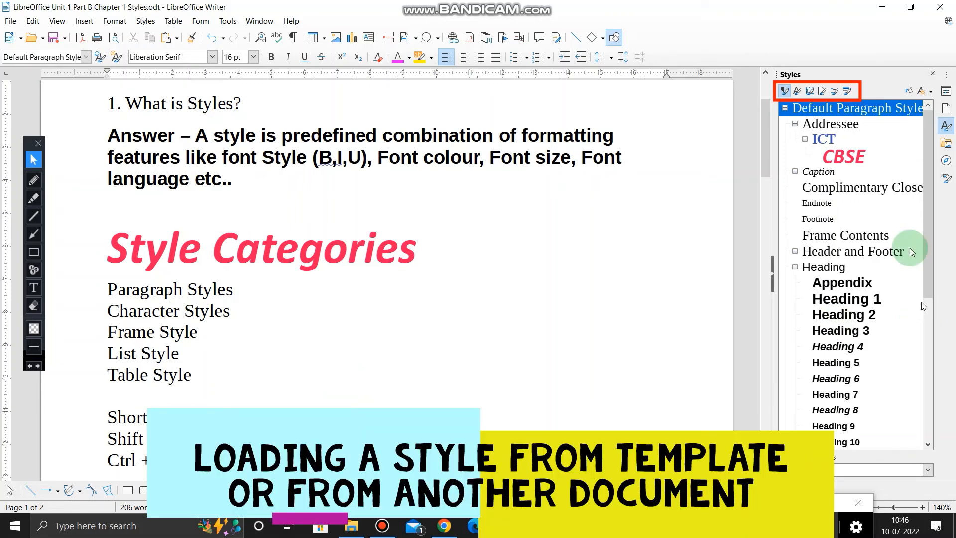
Inspect the custom ICT and CBSE paragraph styles listed under Addressee
click(860, 158)
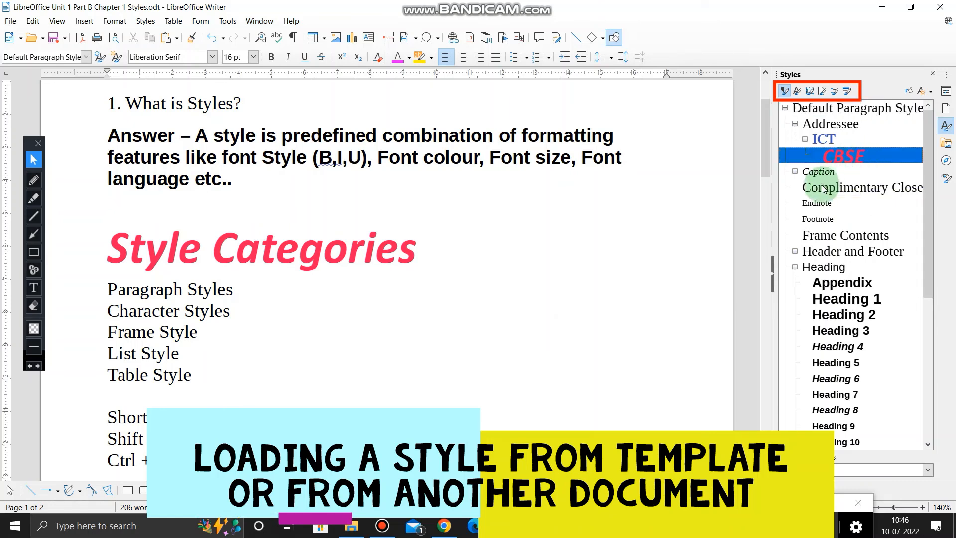
click(835, 128)
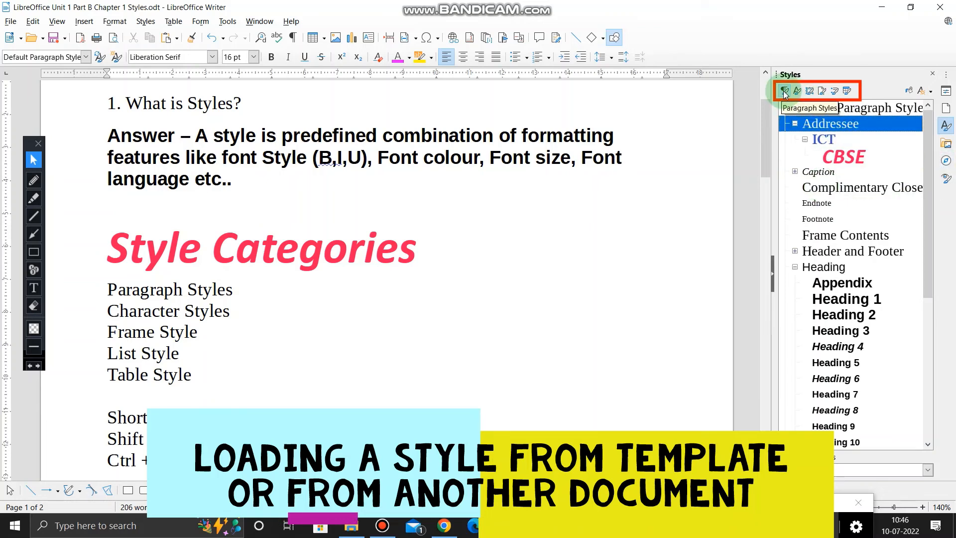
click(831, 145)
click(835, 156)
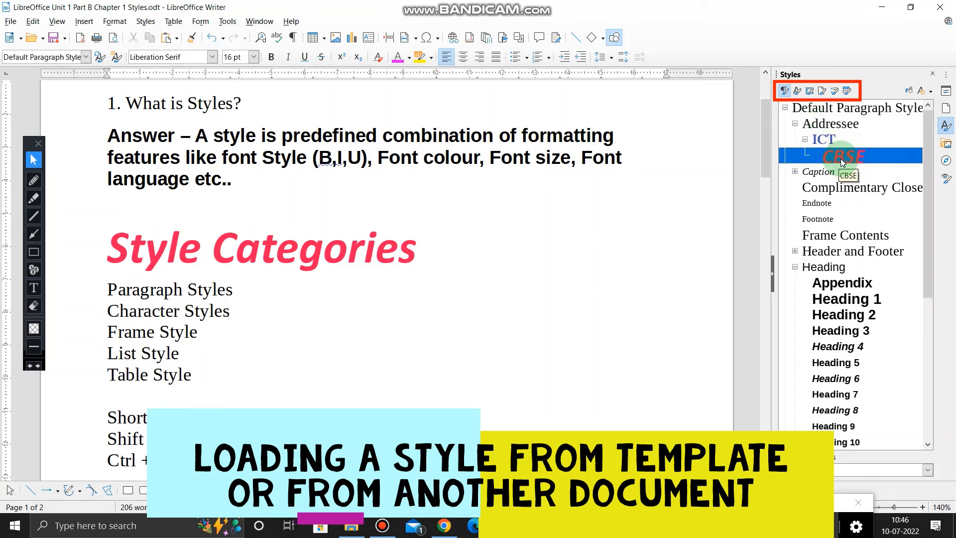
Create a new blank text document and compare its Addressee style entry with that of the Chapter 1 Styles document
key(ctrl+n)
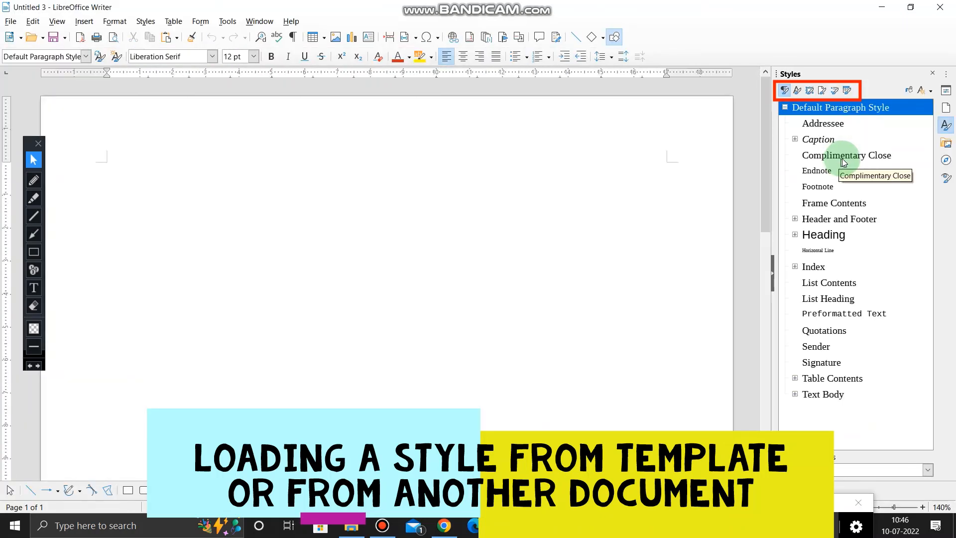
click(802, 124)
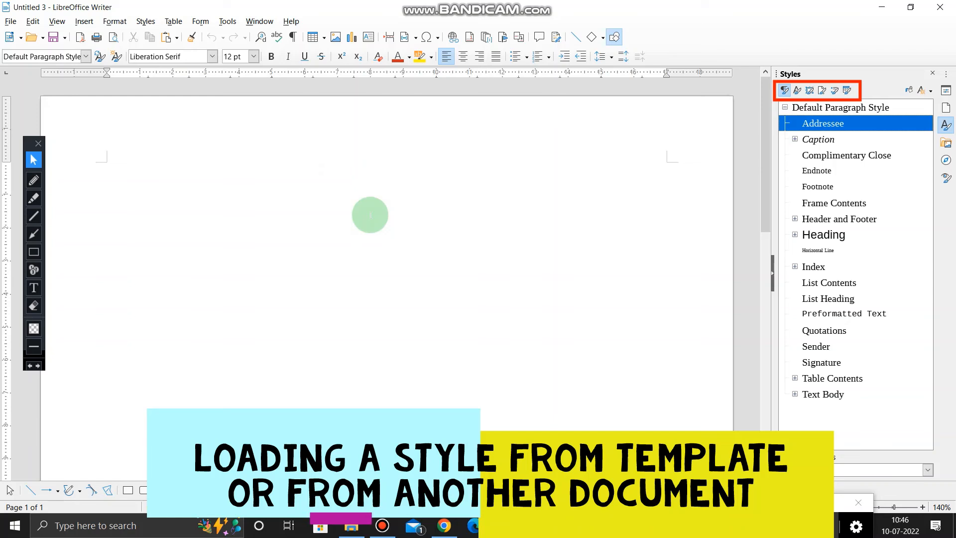
key(alt+Tab)
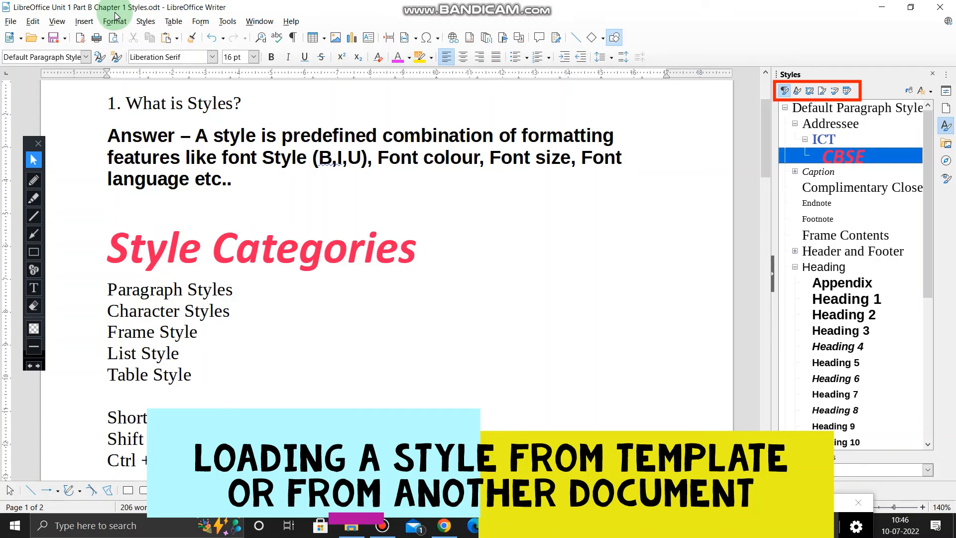
key(alt+Tab)
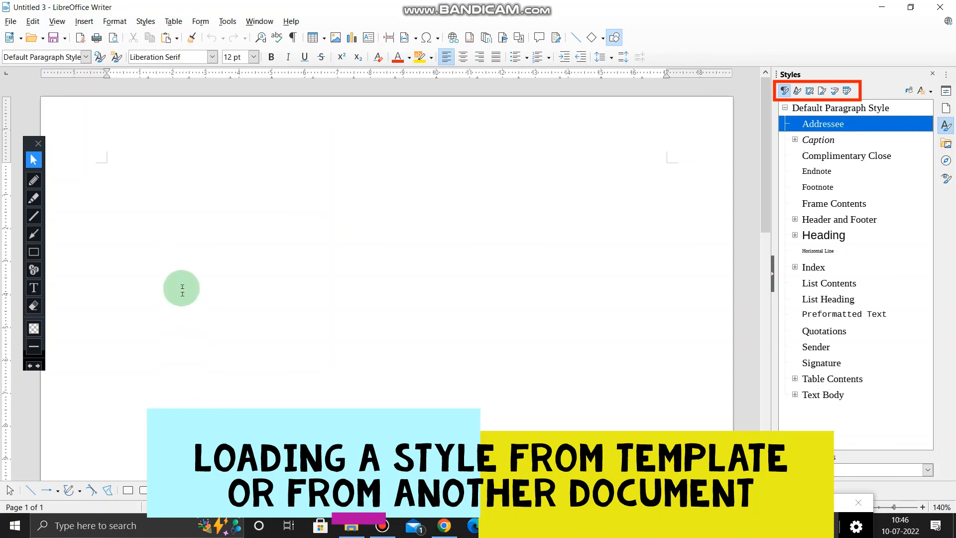
Enter the sentence "Computer is an electronic machine." in the new blank document and select it
text(Compute ris)
key(BackSpace)
key(BackSpace)
key(BackSpace)
key(BackSpace)
text(r is an electronic machine.)
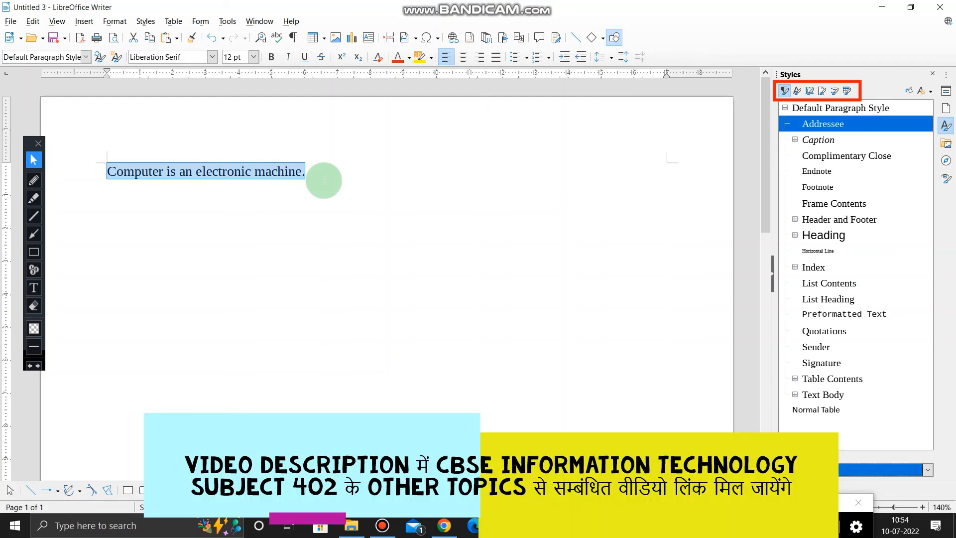
Check the Addressee entry in the new document and the CBSE style in the Chapter 1 Styles document, ending in the new document
click(808, 132)
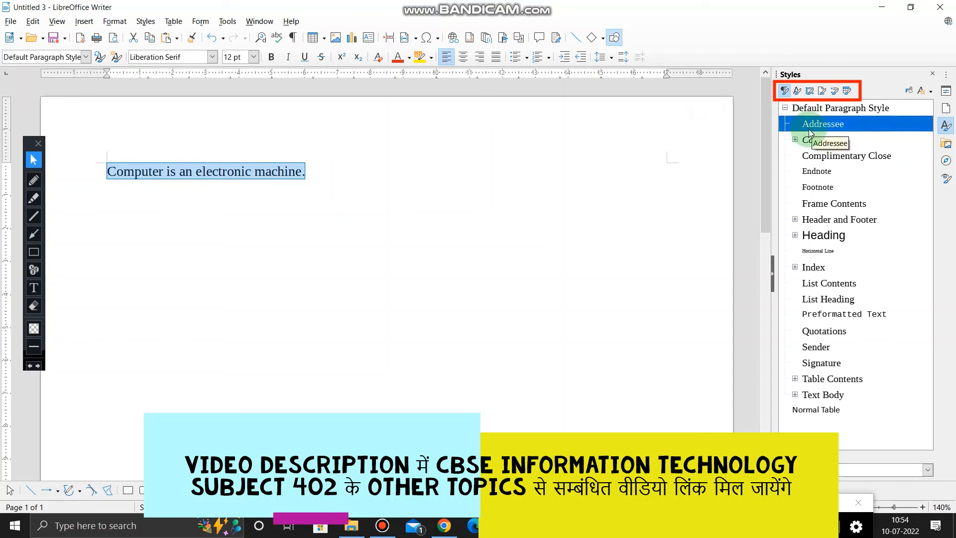
key(alt+Tab)
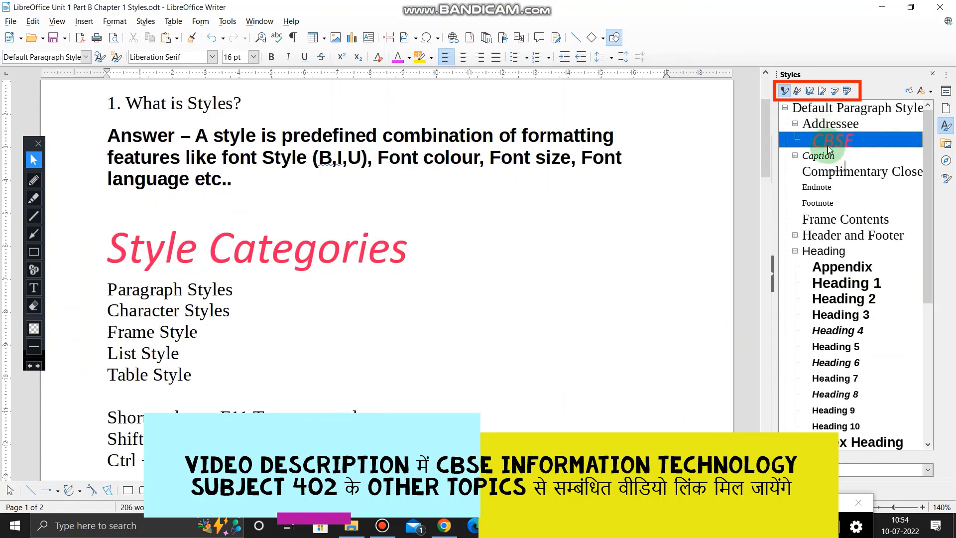
right_click(830, 145)
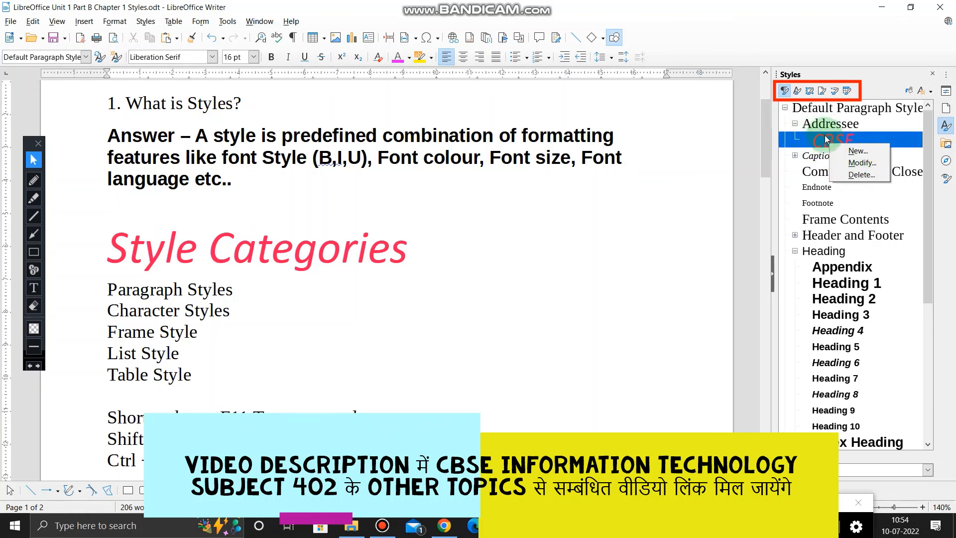
click(800, 144)
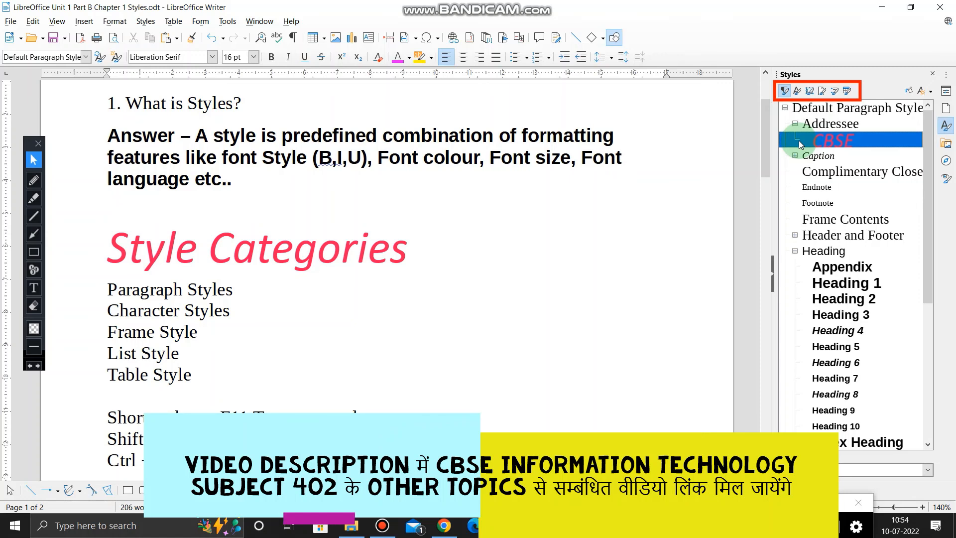
key(alt+Tab)
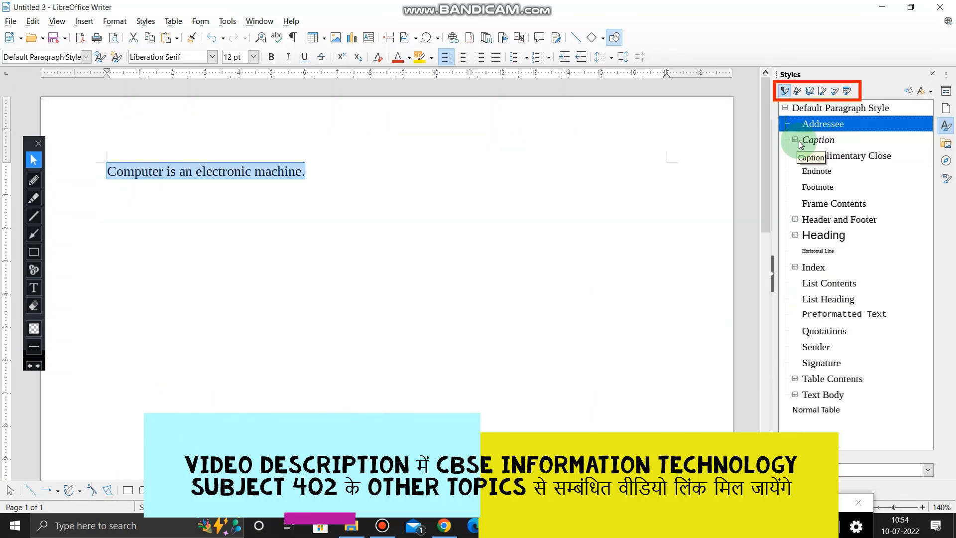
Load the styles from the file LibreOffice Unit 1 Part B Chapter 1 Styles.odt into the new document
click(931, 93)
click(887, 131)
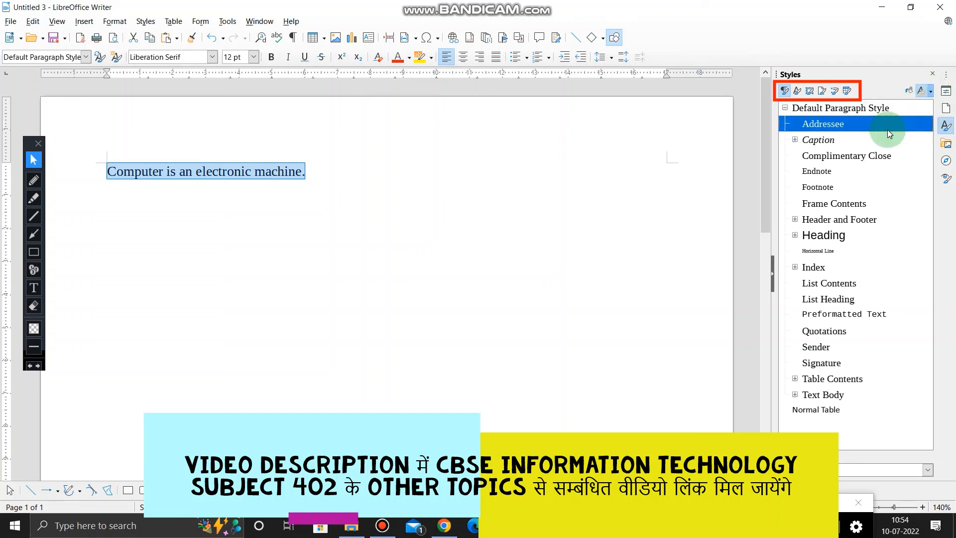
click(498, 333)
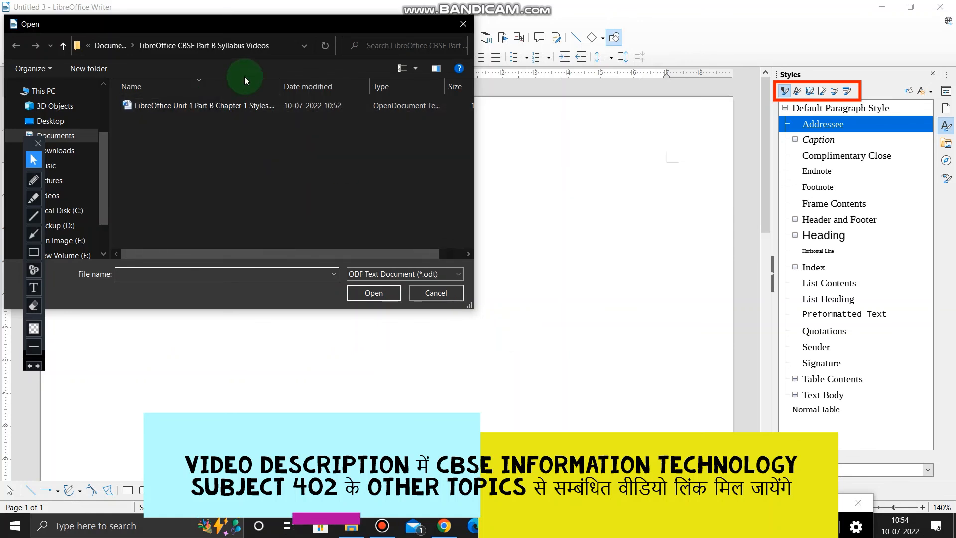
click(229, 106)
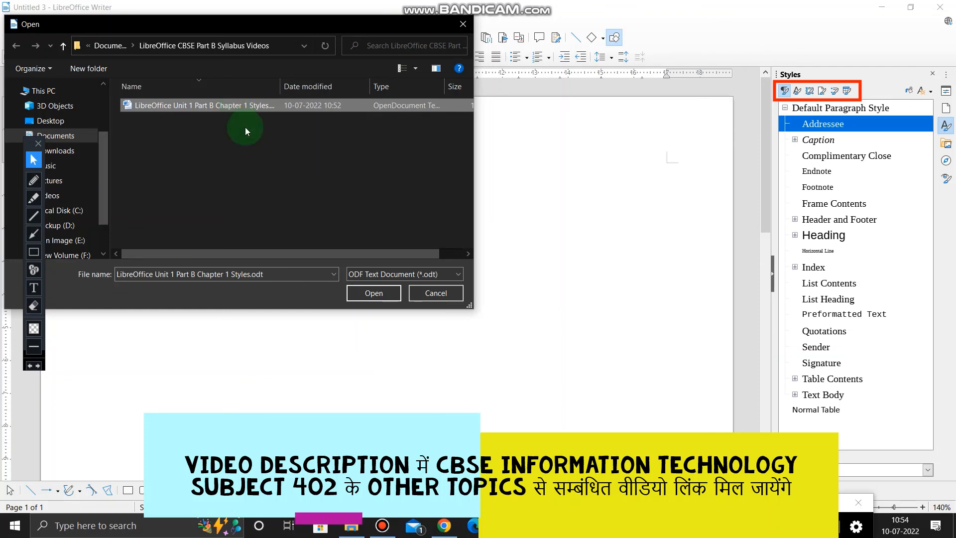
click(385, 290)
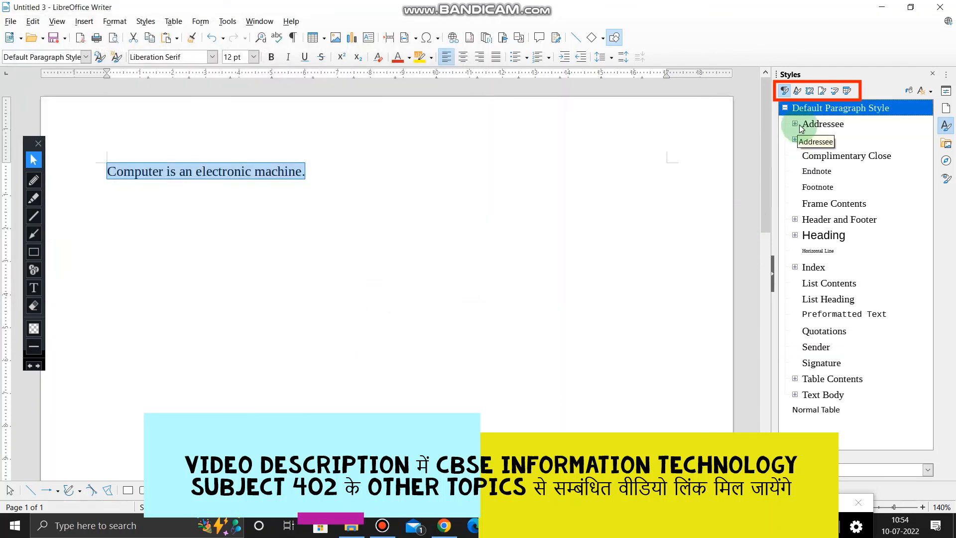
Apply the loaded CBSE style under Addressee to the selected sentence "Computer is an electronic machine."
click(795, 124)
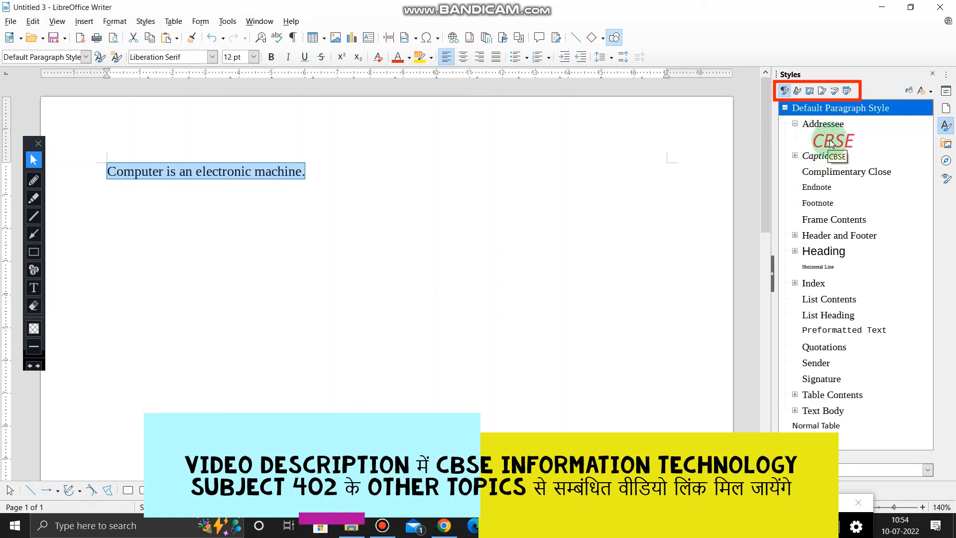
click(829, 141)
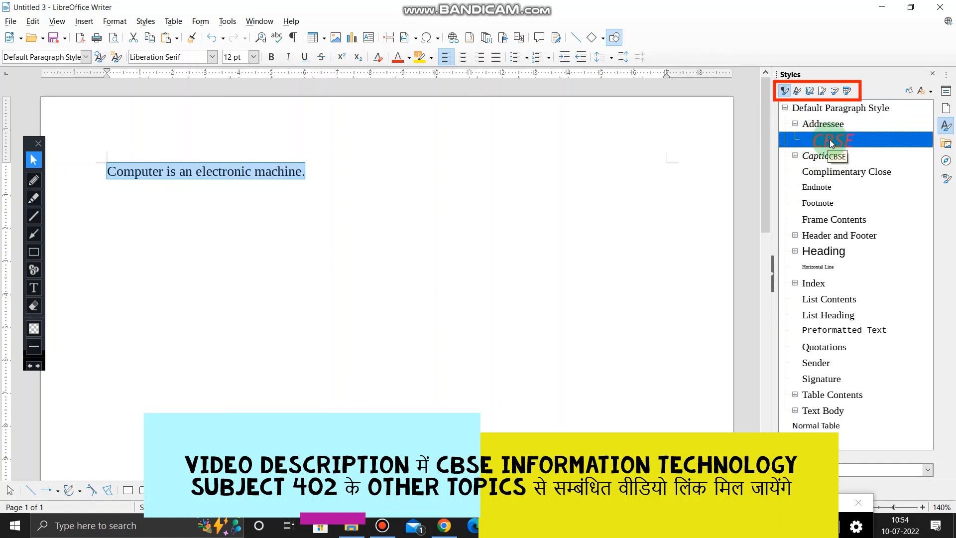
double_click(830, 141)
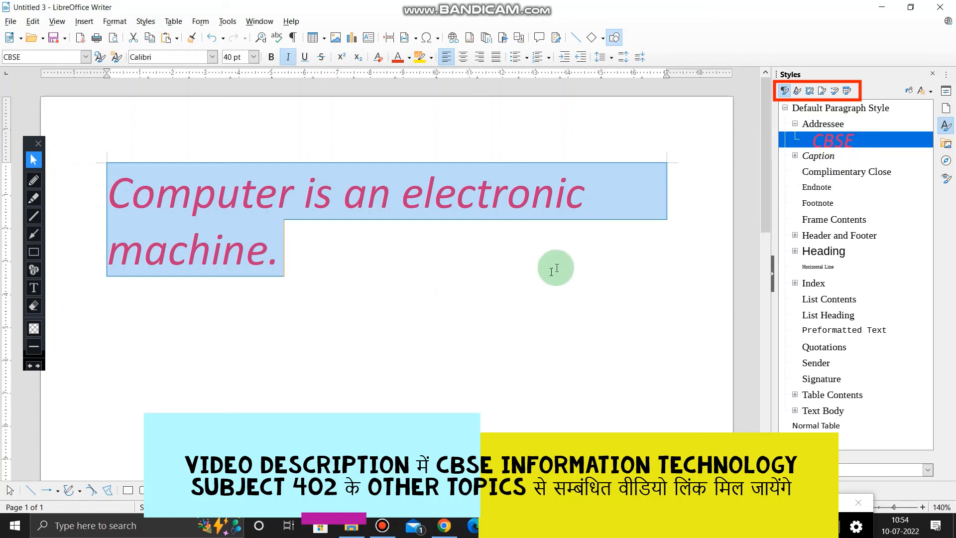